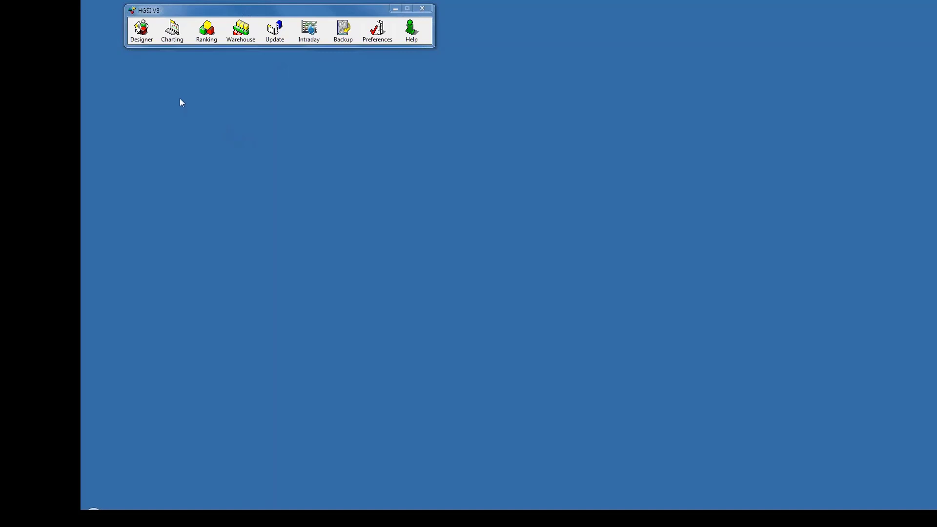
Open the 3M Company chart in Default View and zoom out once to reach January 2018.
left_click(173, 33)
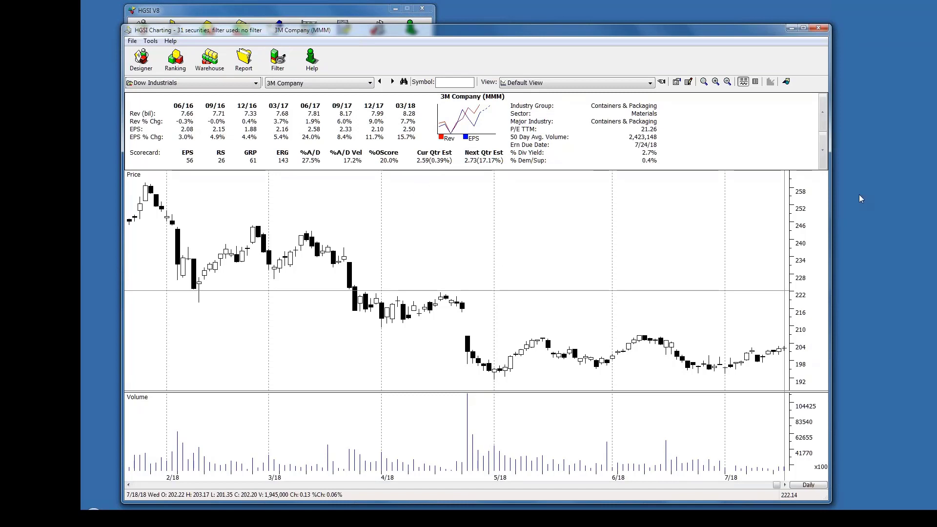
left_click(728, 82)
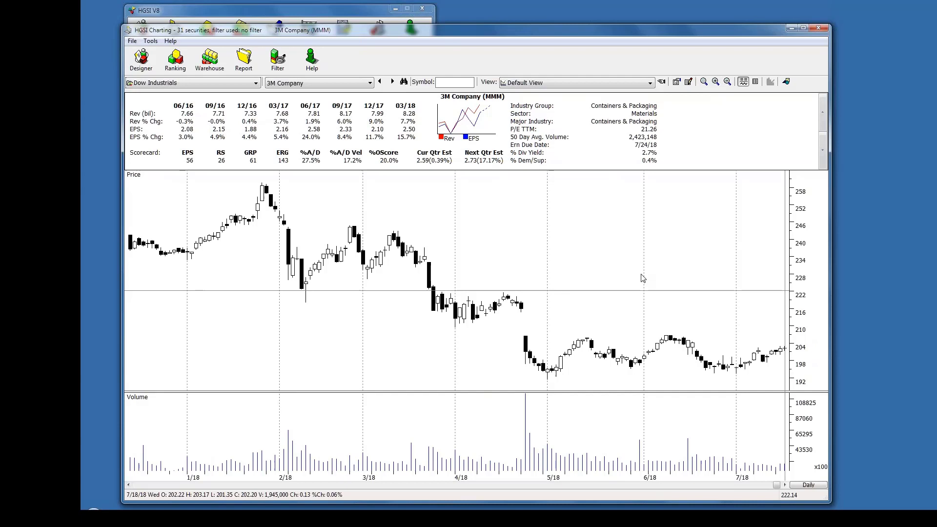
left_click(650, 83)
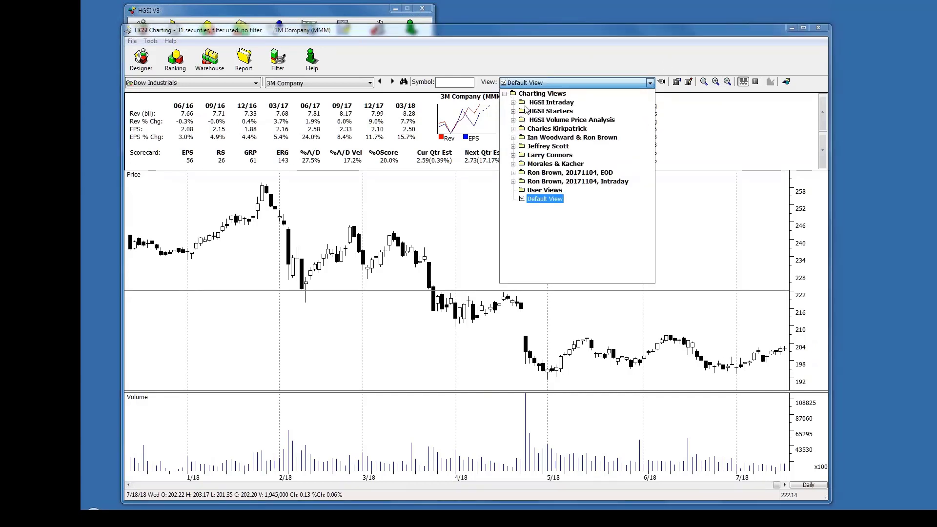
left_click(651, 83)
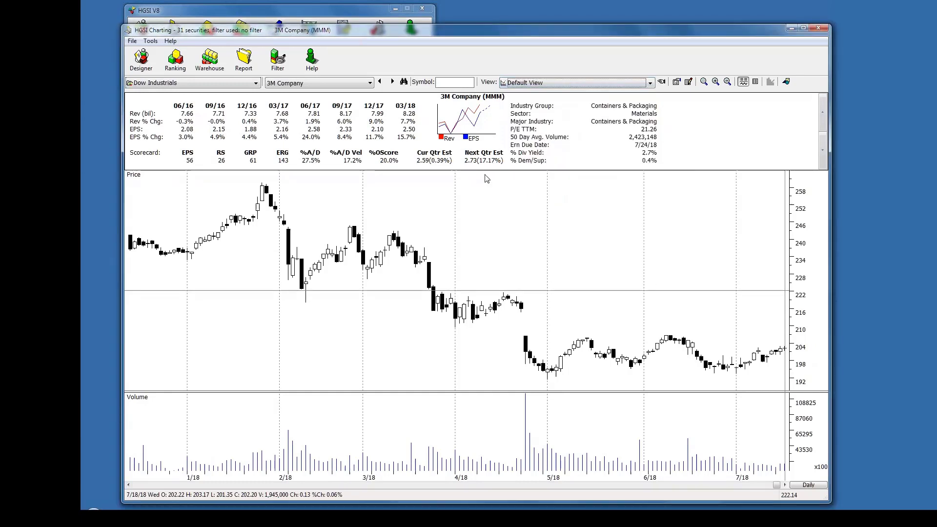
Show the Annotation Tools palette off the lower chart and toggle it with Ctrl+T.
left_click(786, 82)
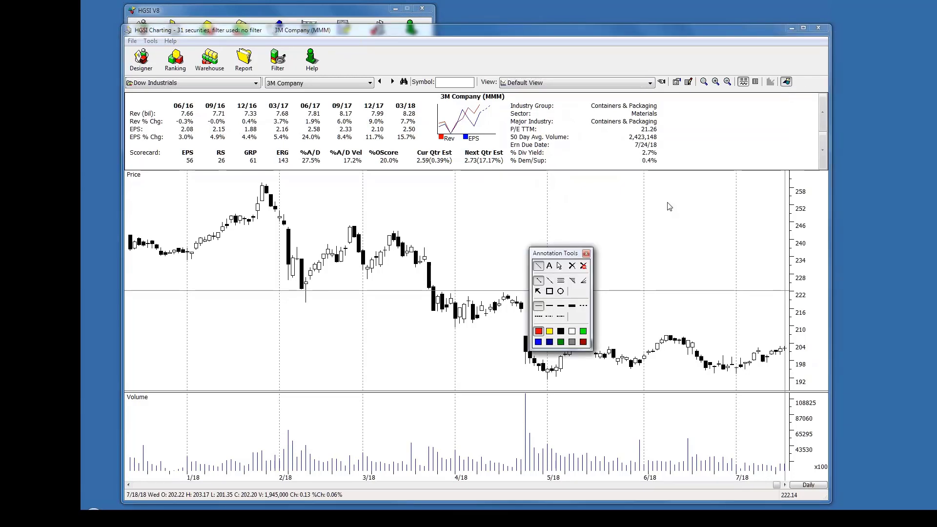
mouse_move(551, 249)
left_mouse_down()
mouse_move(592, 149)
mouse_move(688, 117)
mouse_move(597, 53)
mouse_move(798, 68)
mouse_move(776, 180)
mouse_move(737, 176)
mouse_move(660, 114)
mouse_move(703, 113)
mouse_move(642, 122)
mouse_move(176, 119)
left_mouse_up()
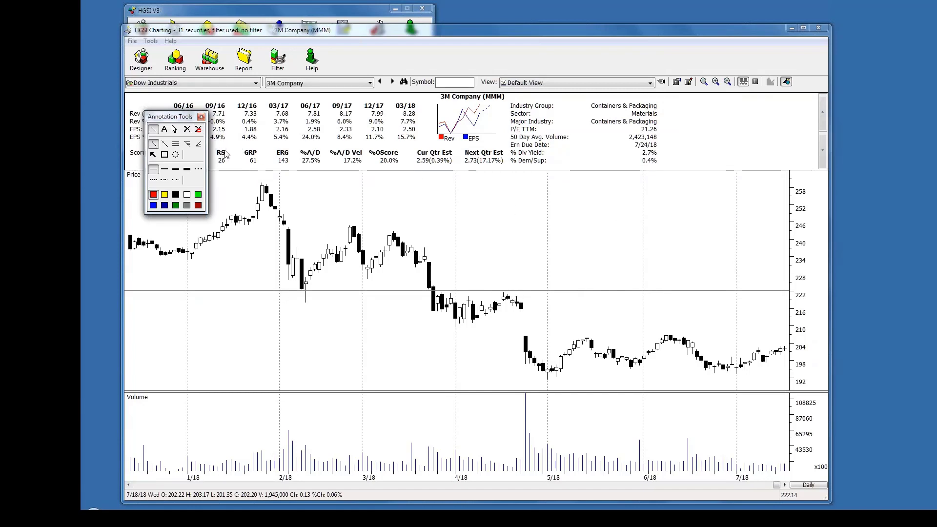
left_click(201, 118)
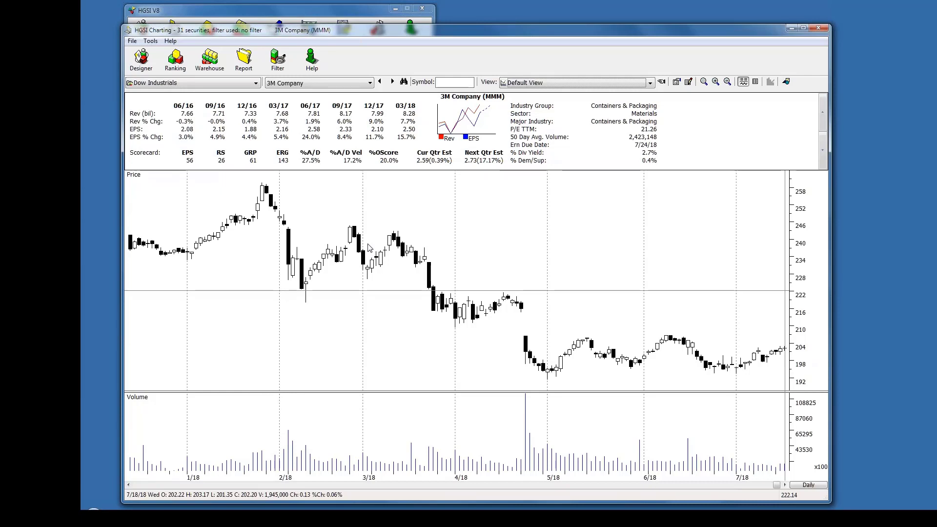
key("ctrl+t")
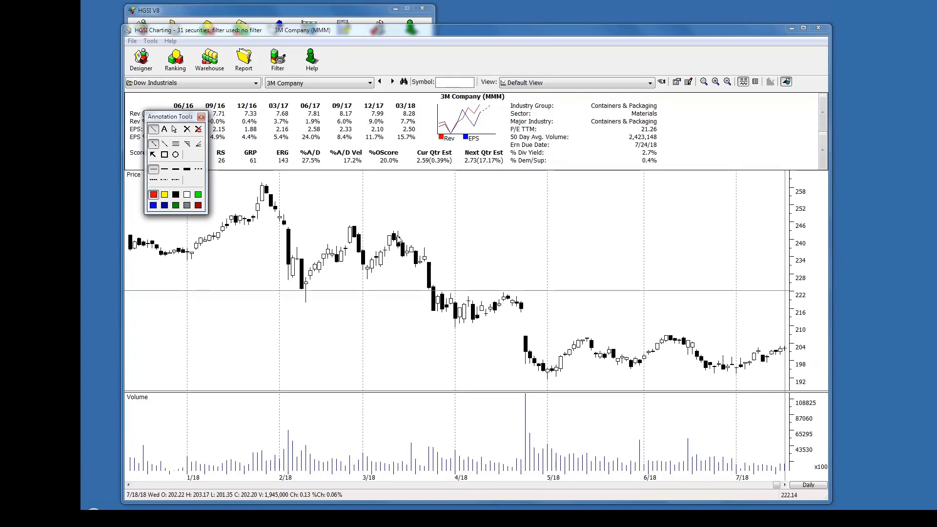
key("ctrl+t")
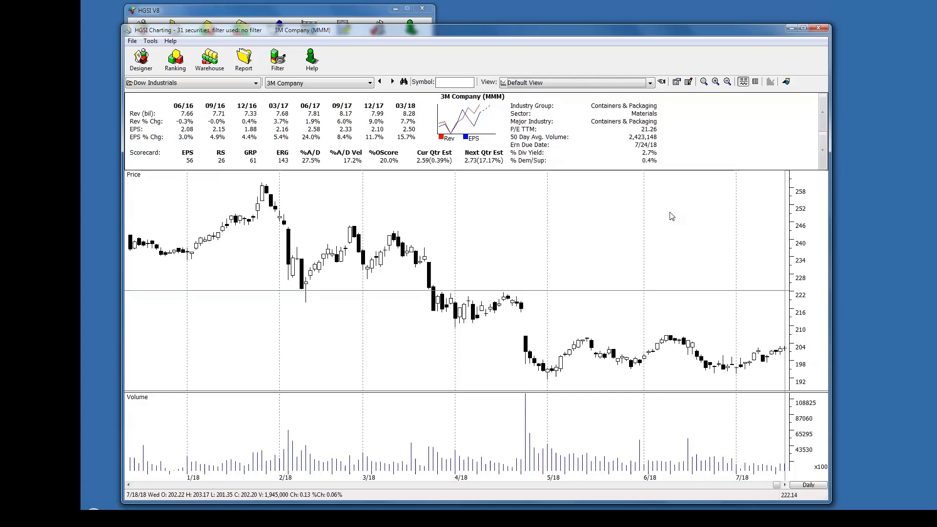
key("ctrl+t")
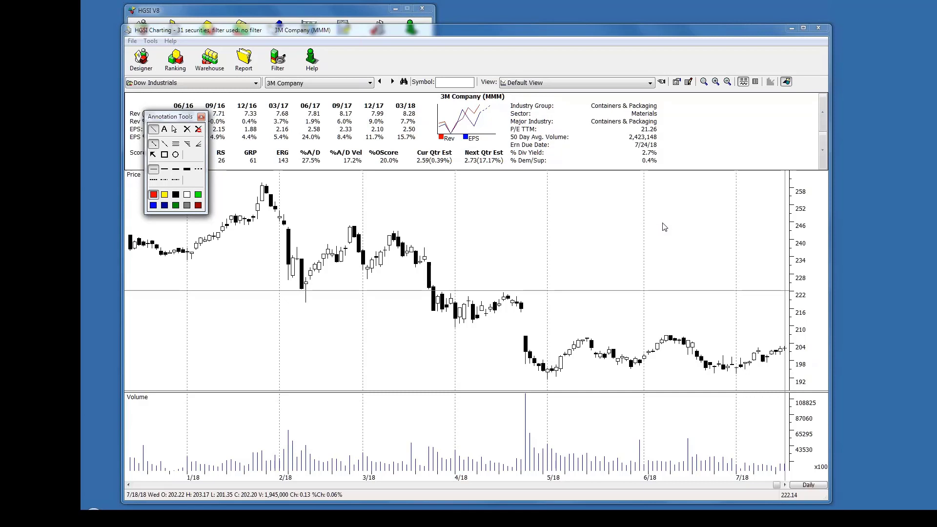
Draw a nearly flat red trend line from 245.32 to 244.48 on the price chart.
left_click_drag(660, 225, 437, 227)
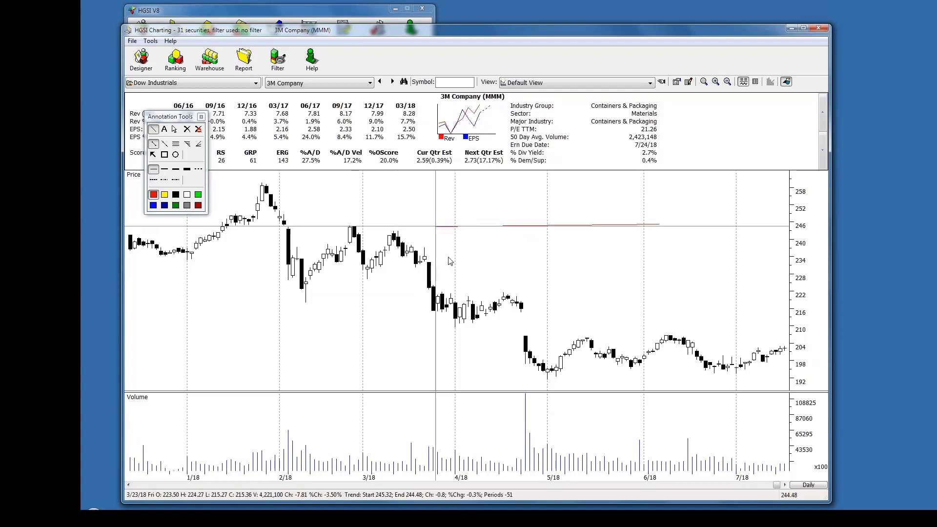
key("Escape")
key("a")
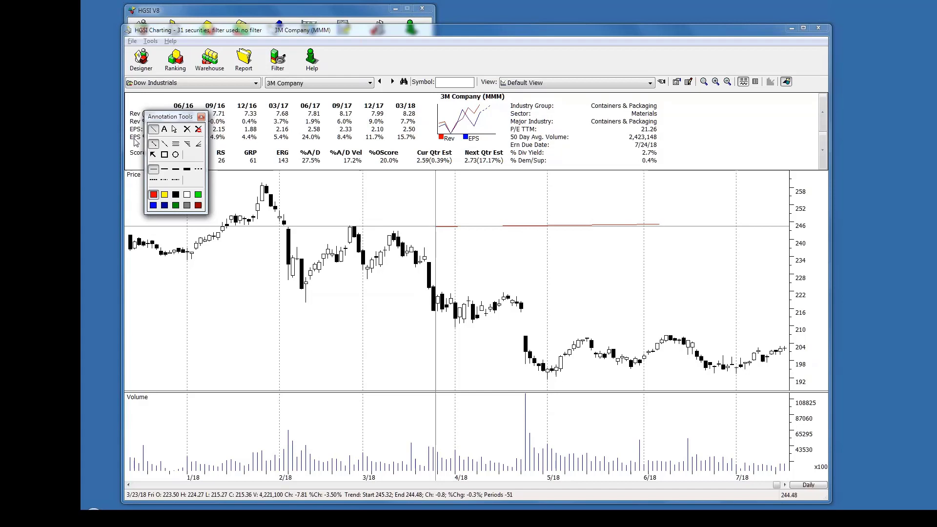
Clear all annotations with confirmation, then close and reopen the Annotation Tools palette via Ctrl+T.
left_click(198, 129)
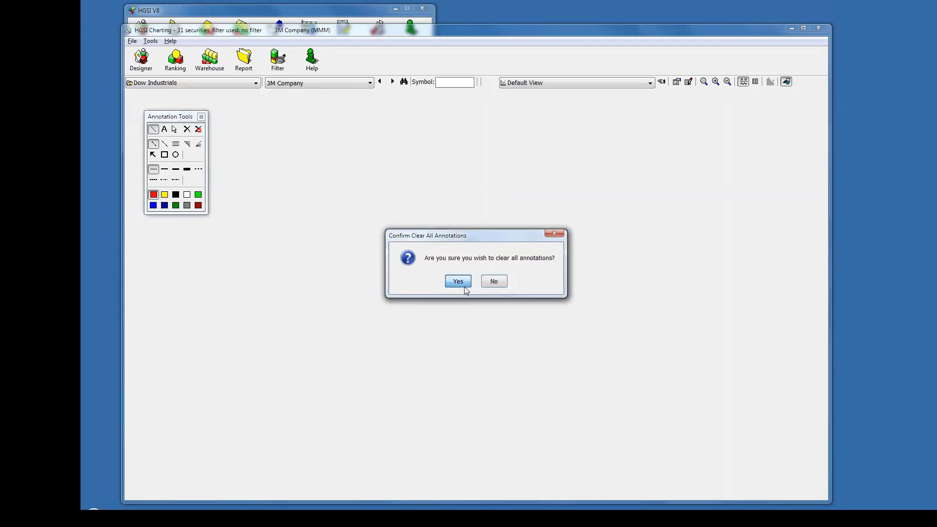
left_click(464, 288)
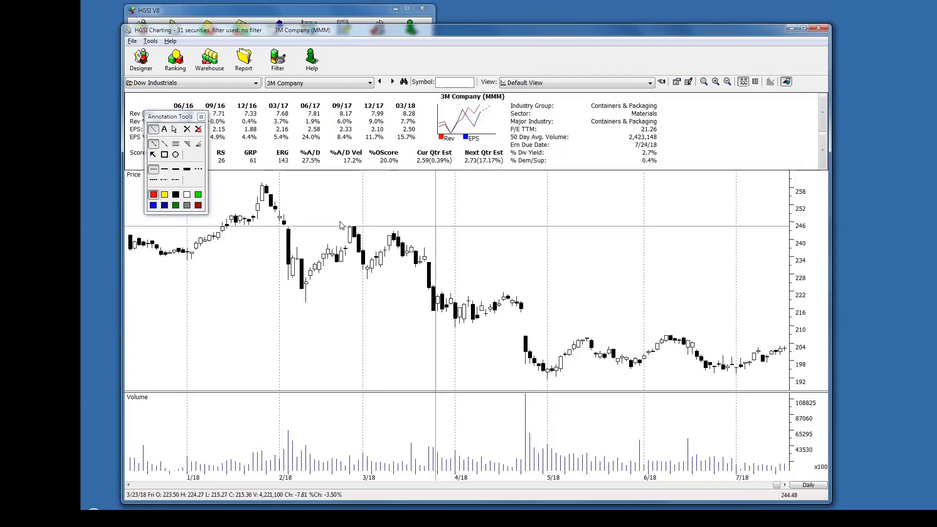
left_click(201, 117)
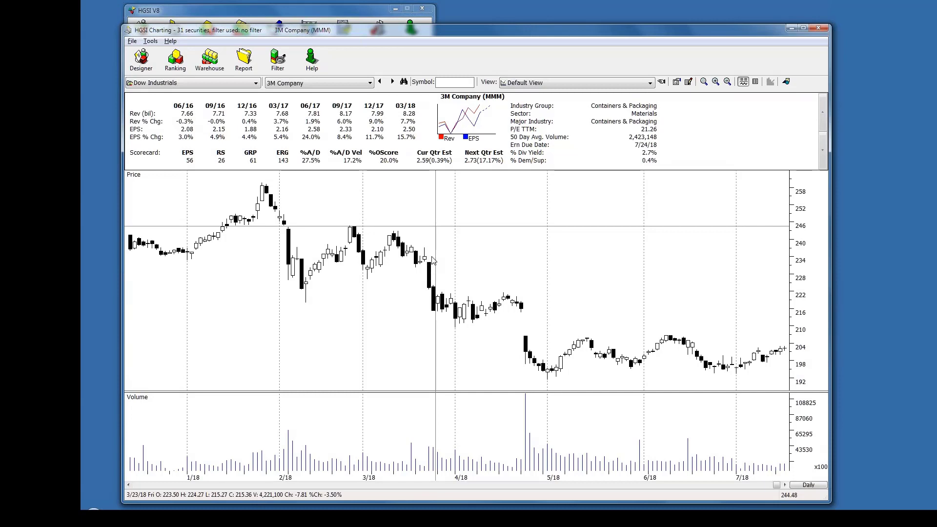
key("ctrl+t")
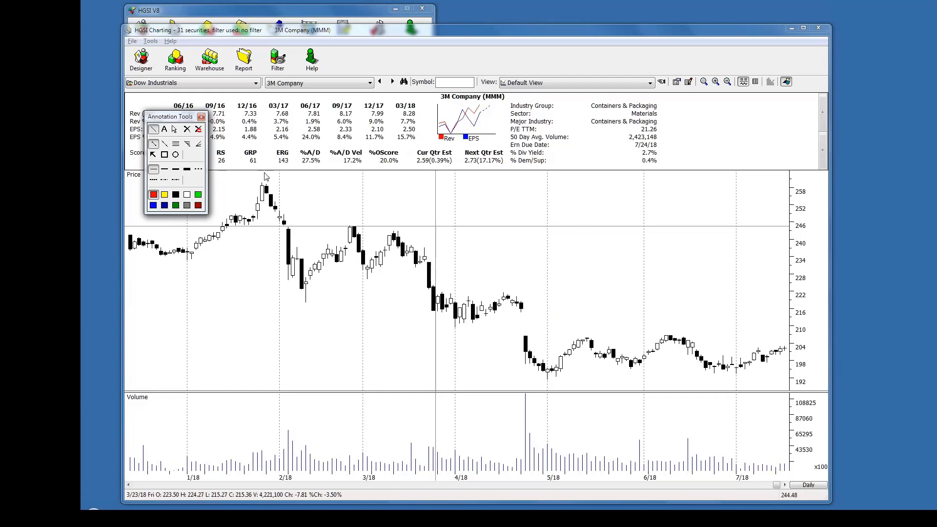
key("ctrl+t")
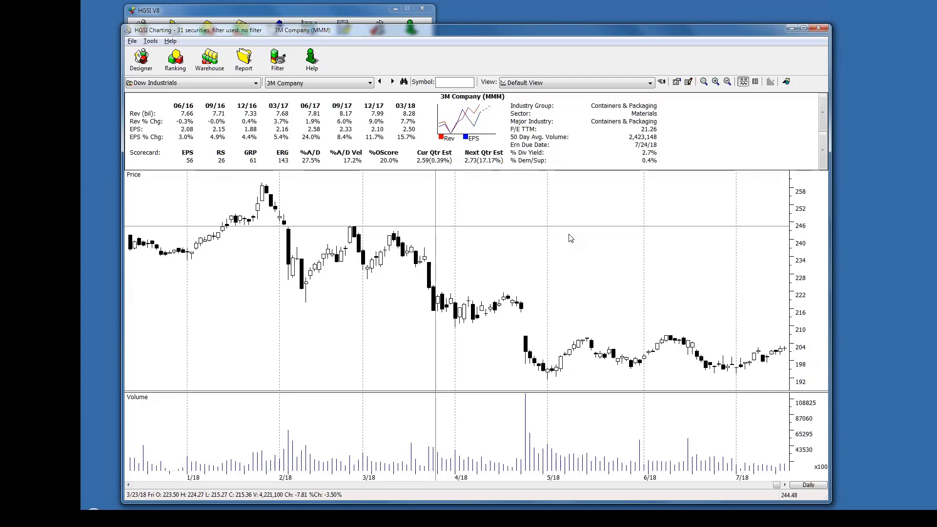
key("ctrl+t")
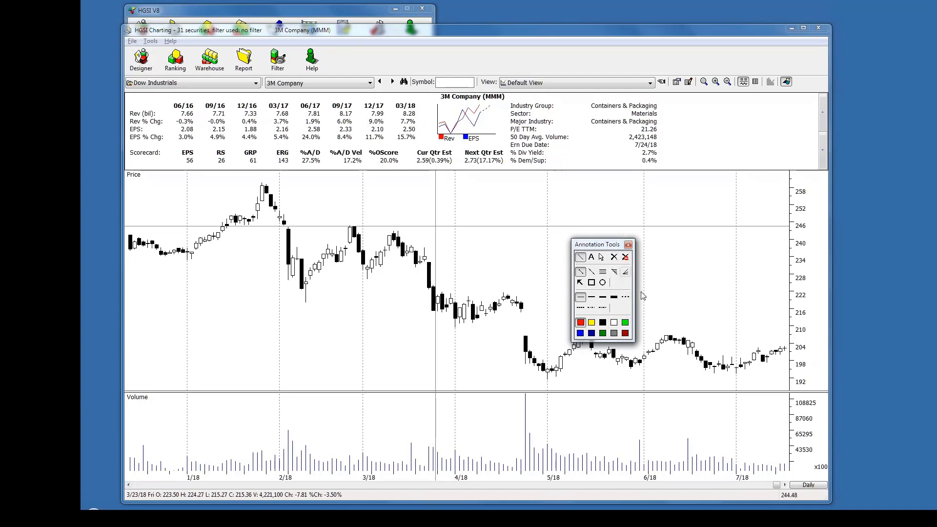
Place the Annotation Tools palette in the top-right corner beside the toolbar.
mouse_move(596, 245)
left_mouse_down()
mouse_move(647, 195)
mouse_move(710, 199)
left_mouse_up()
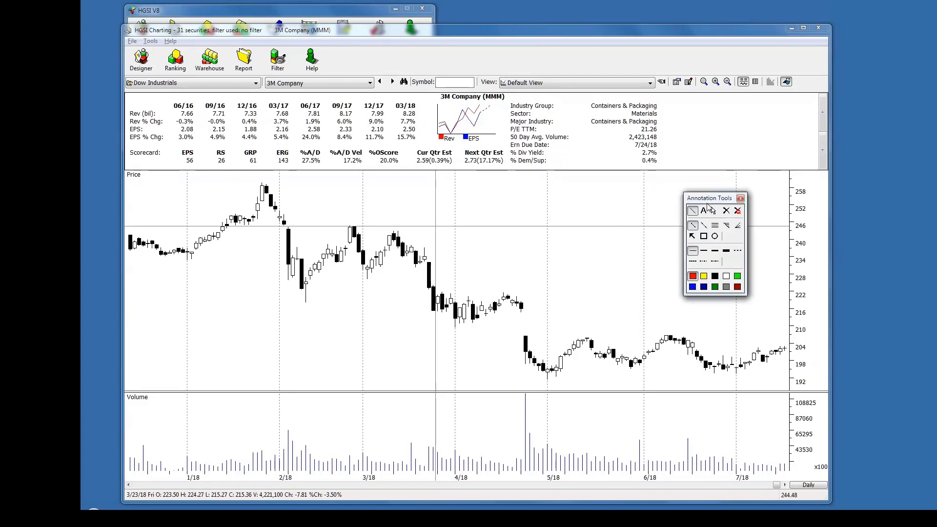
mouse_move(708, 200)
left_mouse_down()
mouse_move(609, 161)
mouse_move(709, 113)
left_mouse_up()
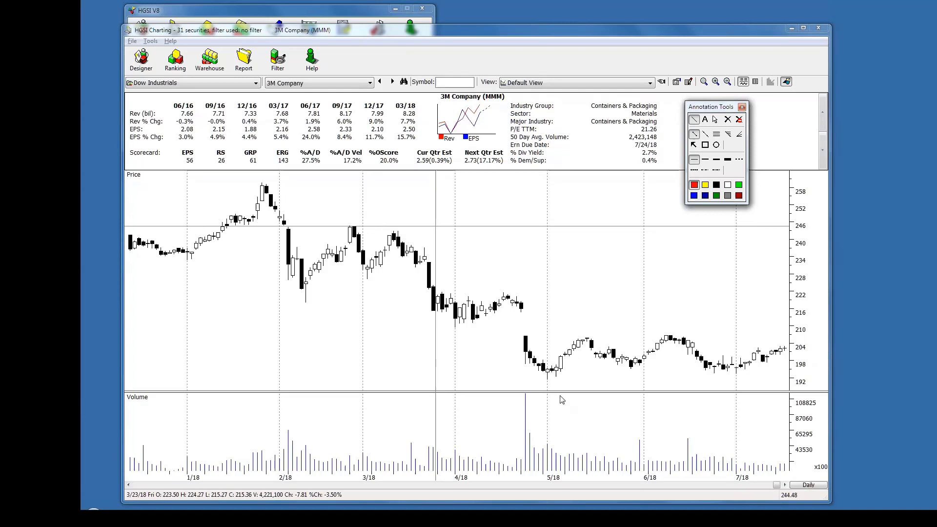
Enlarge the price pane and draw a rising red trend line from the March low near 219 to 237.
left_click_drag(565, 391, 567, 423)
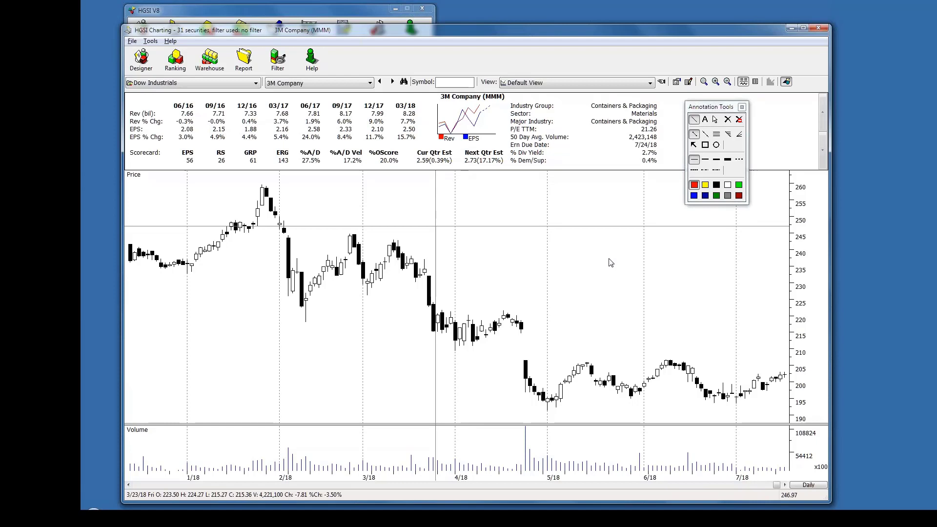
mouse_move(609, 259)
left_mouse_down()
mouse_move(705, 288)
mouse_move(606, 267)
mouse_move(578, 212)
mouse_move(628, 195)
mouse_move(555, 218)
mouse_move(536, 238)
mouse_move(551, 254)
mouse_move(589, 254)
mouse_move(622, 224)
mouse_move(659, 220)
mouse_move(623, 295)
mouse_move(534, 258)
mouse_move(561, 224)
mouse_move(648, 234)
mouse_move(392, 253)
mouse_move(302, 300)
left_mouse_up()
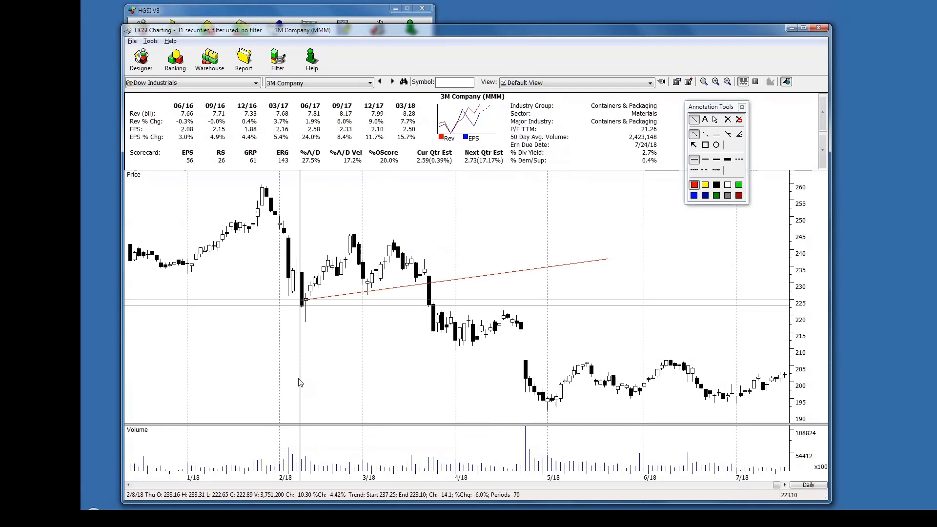
left_click_drag(300, 383, 375, 323)
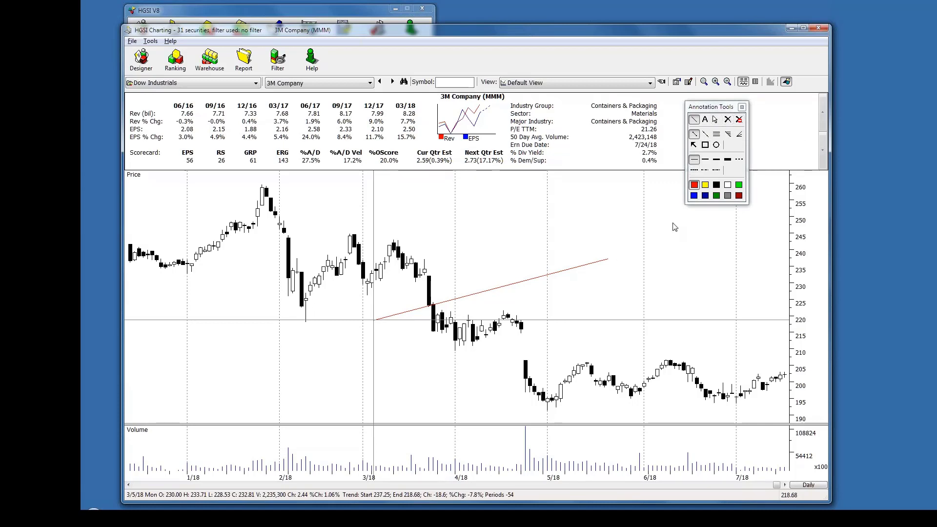
Delete the rising trend line and draw three parallel red trend lines across the price chart.
left_click(728, 120)
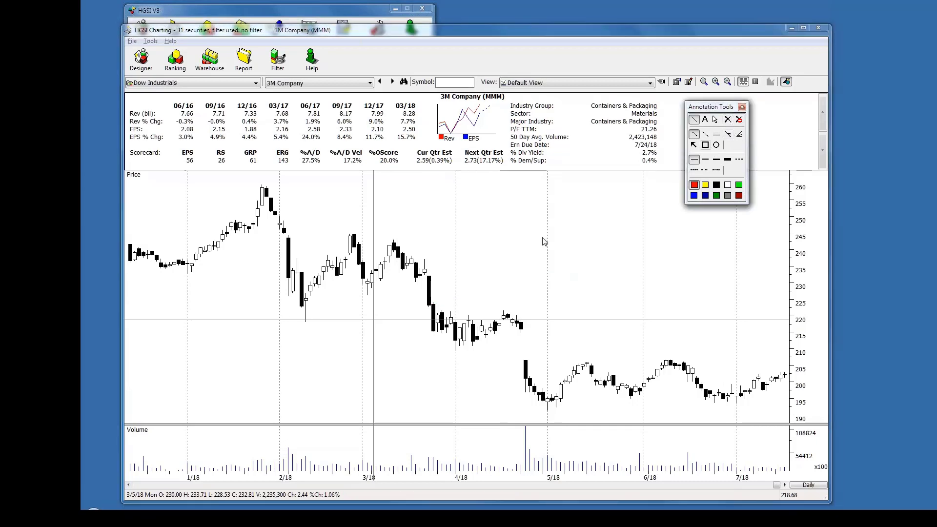
left_click_drag(456, 216, 627, 247)
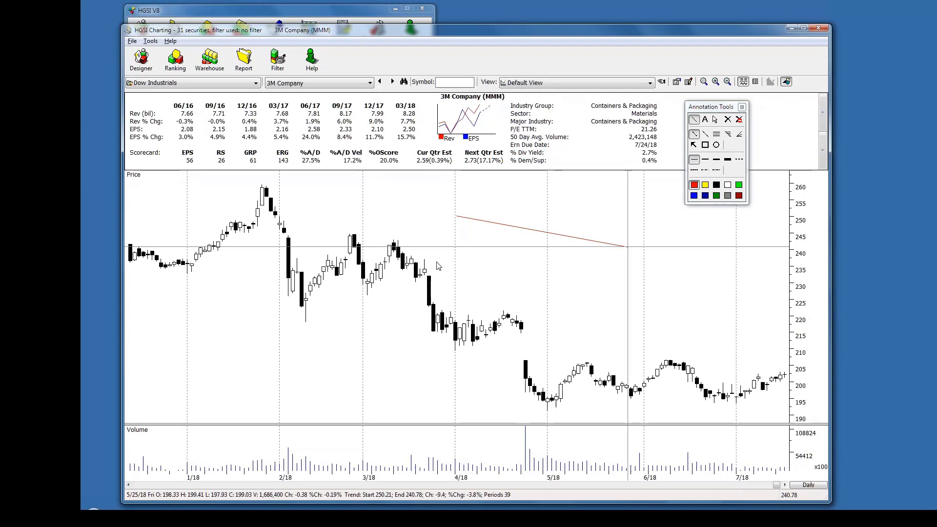
left_click_drag(437, 262, 603, 292)
left_click_drag(436, 303, 585, 338)
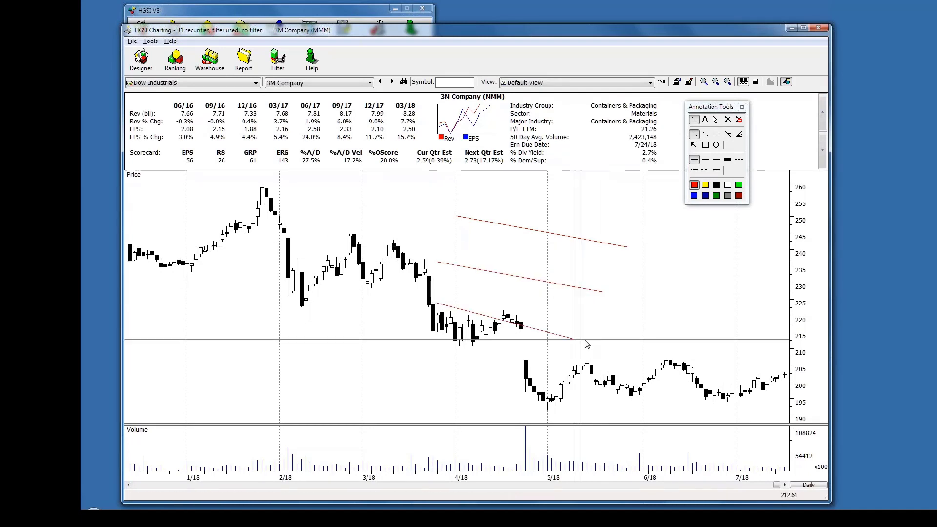
Delete the three parallel lines and draw a red downtrend line from 254.93 to 226.78.
left_click(728, 120)
left_click(727, 120)
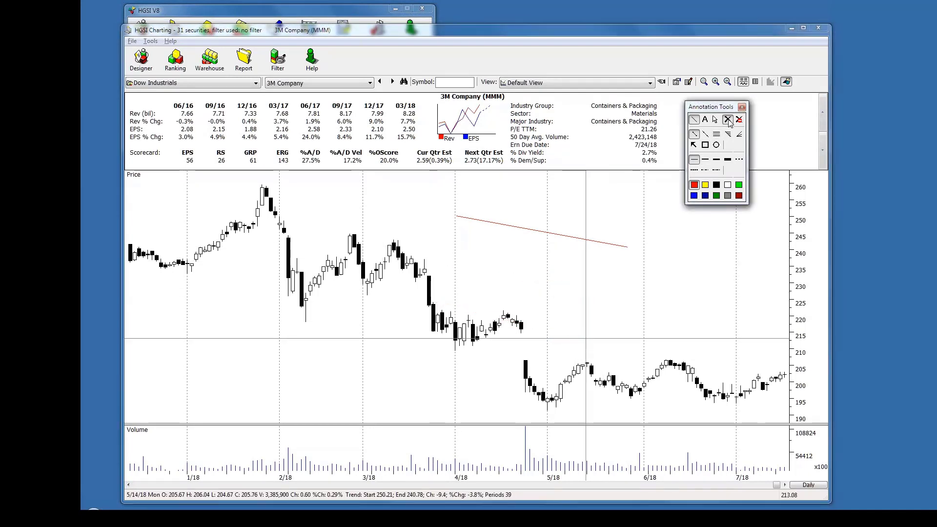
left_click(728, 120)
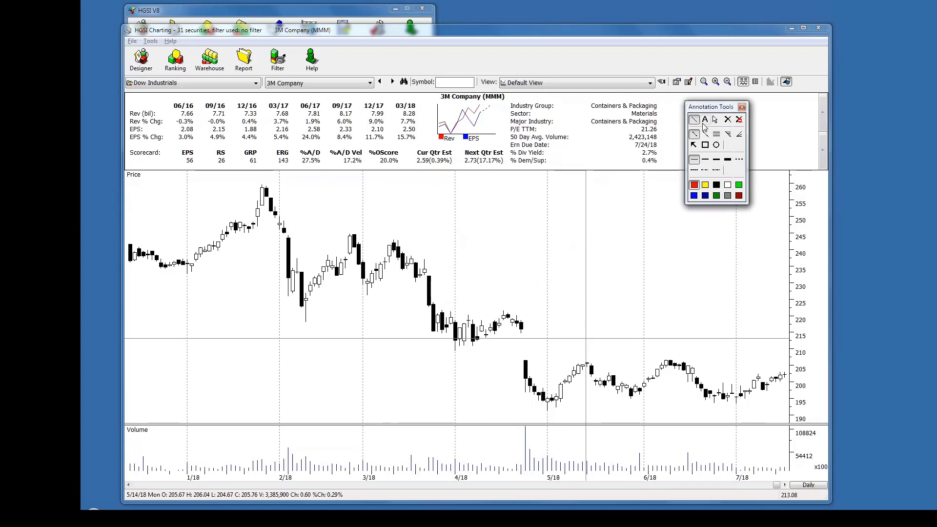
left_click_drag(423, 200, 676, 293)
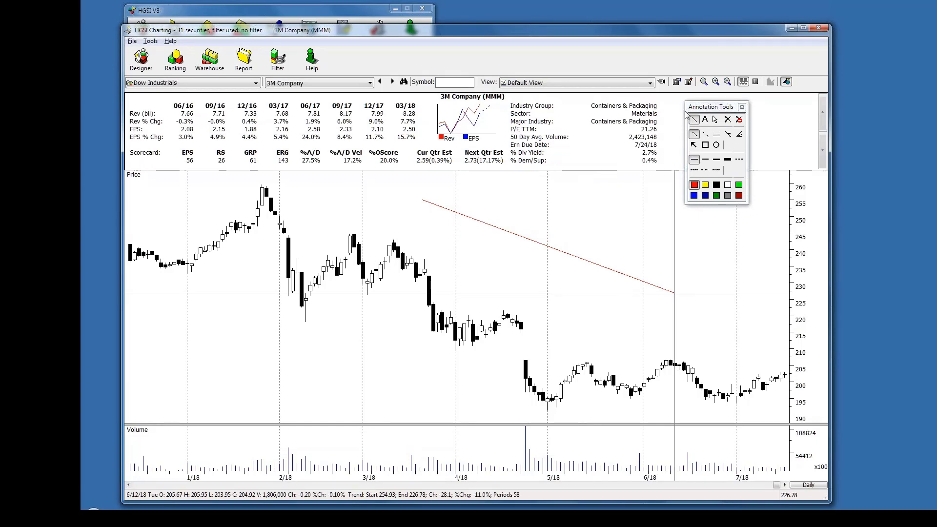
left_click(717, 121)
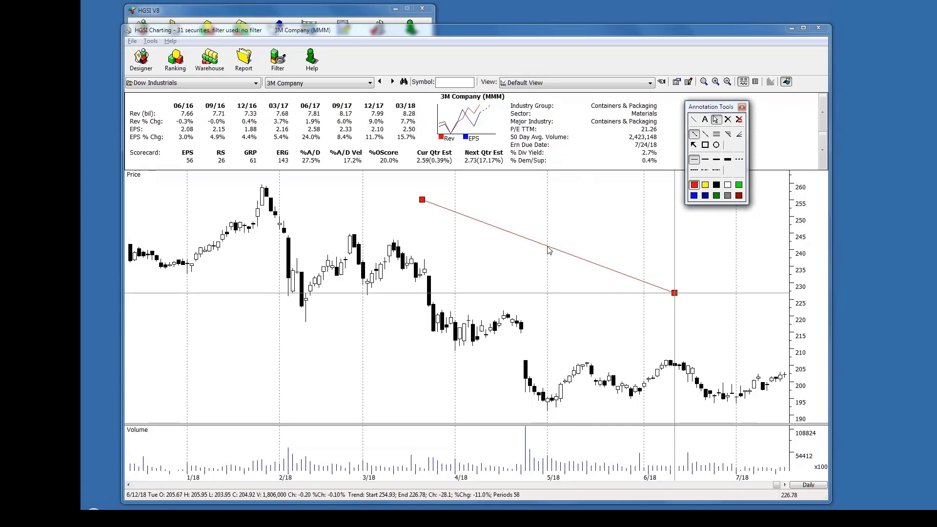
Reposition the red trend line to run from 249.62 in late January to 235.92 in mid-June.
mouse_move(549, 250)
left_mouse_down()
mouse_move(498, 291)
mouse_move(558, 245)
mouse_move(553, 233)
mouse_move(520, 271)
mouse_move(560, 240)
mouse_move(487, 299)
mouse_move(574, 229)
mouse_move(565, 258)
left_mouse_up()
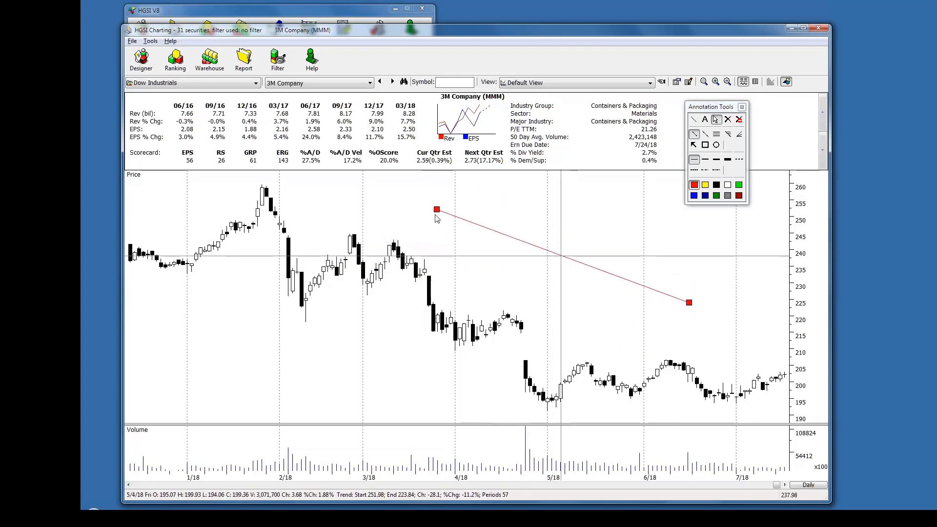
mouse_move(435, 210)
left_mouse_down()
mouse_move(382, 410)
mouse_move(419, 213)
left_mouse_up()
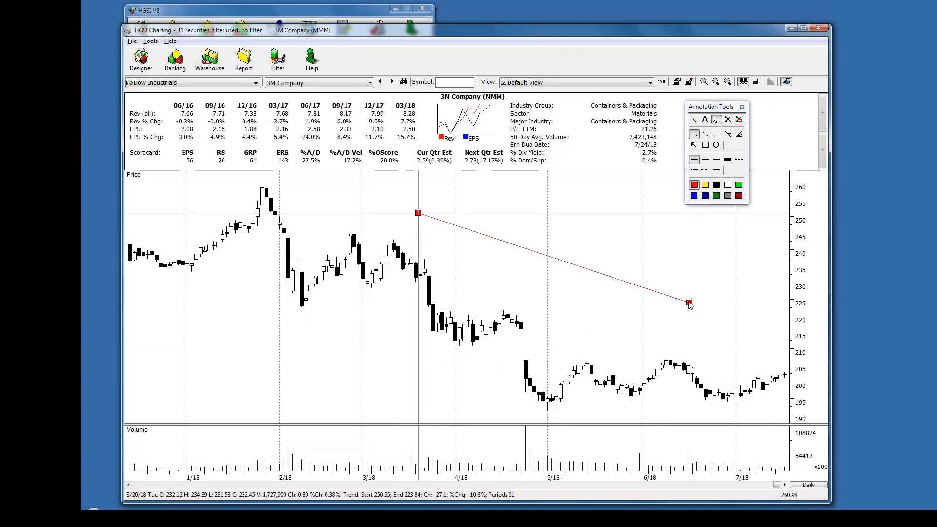
left_click_drag(690, 305, 716, 309)
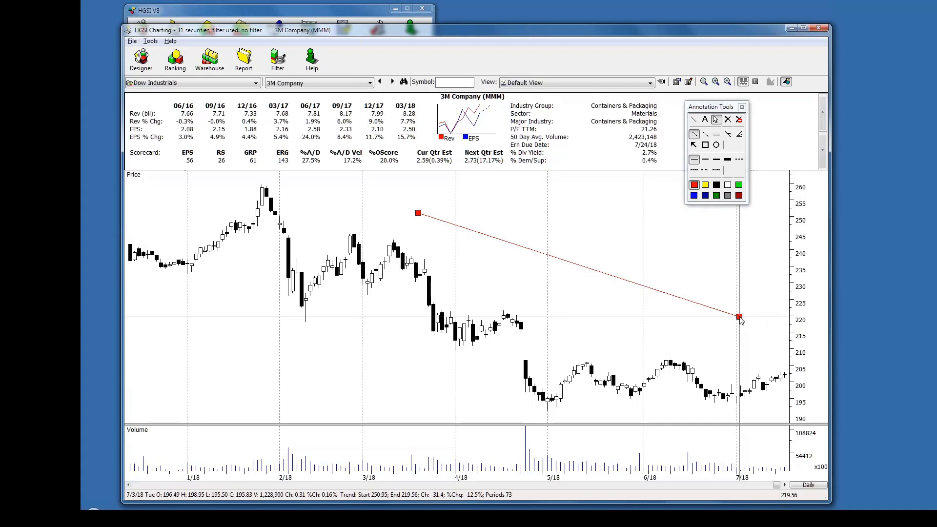
left_click_drag(739, 317, 239, 218)
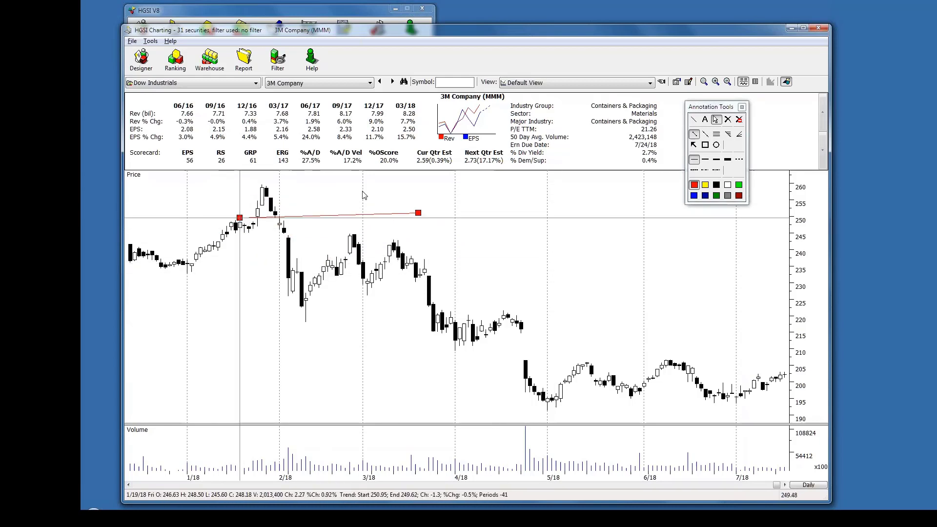
left_click_drag(419, 213, 684, 265)
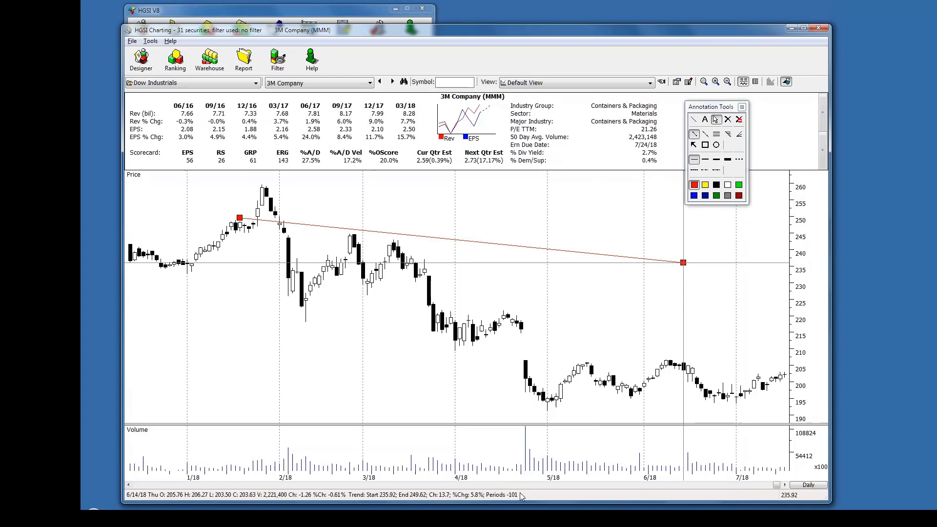
Delete the trend line and draw a falling line from 246.38 to 214.26 (−13.0%) over 39 periods.
left_click(728, 119)
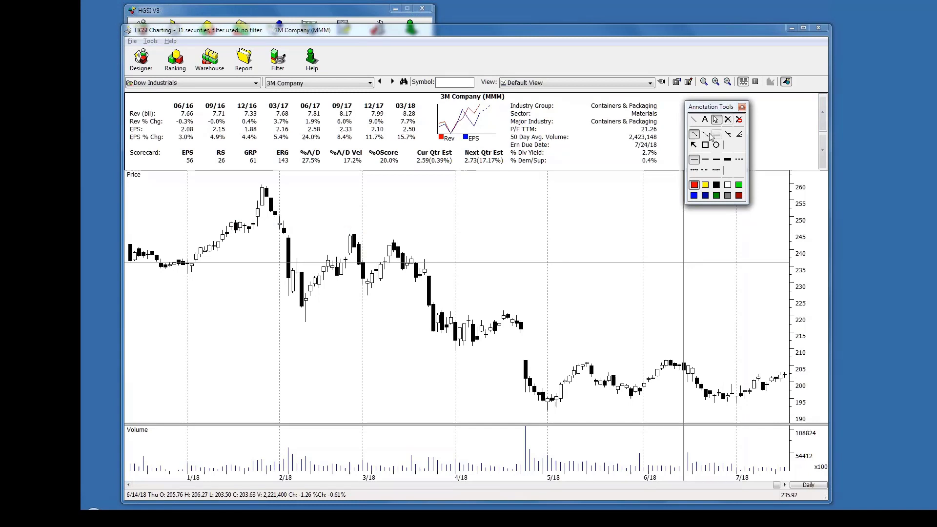
left_click(694, 119)
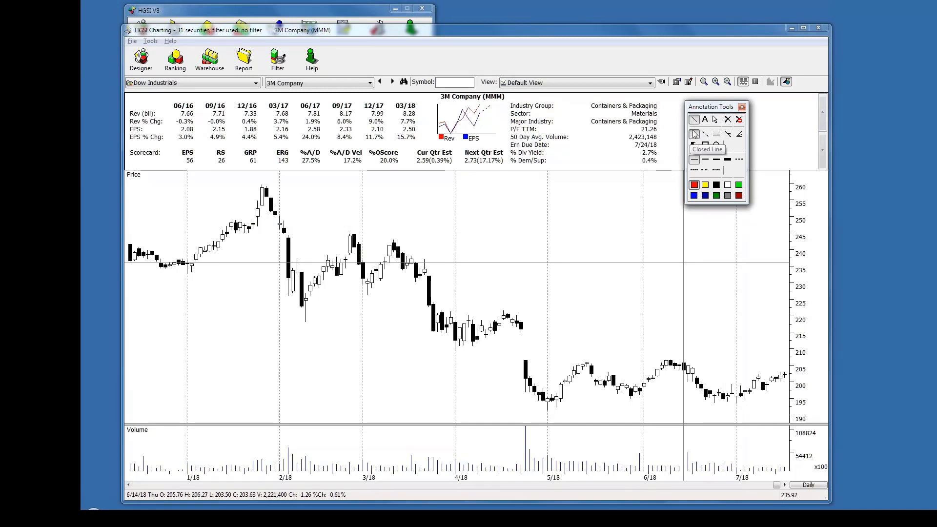
left_click(694, 134)
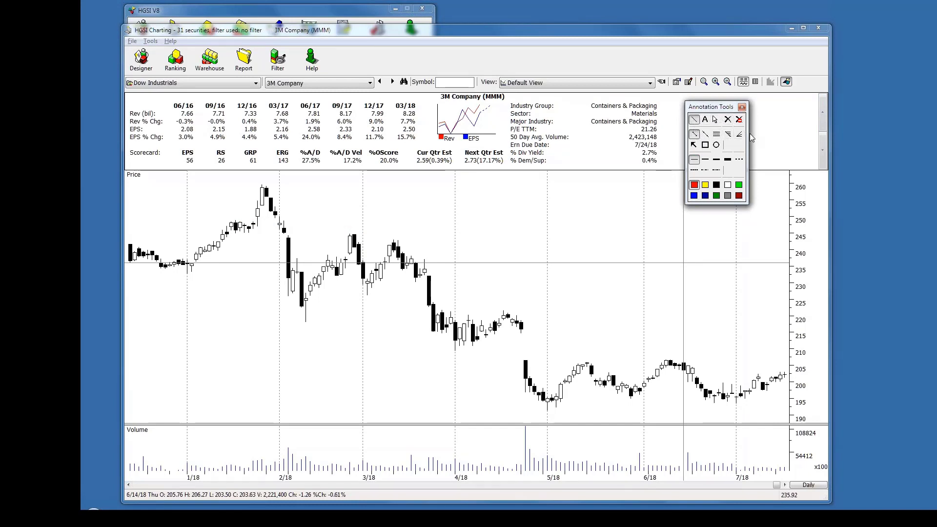
left_click(705, 134)
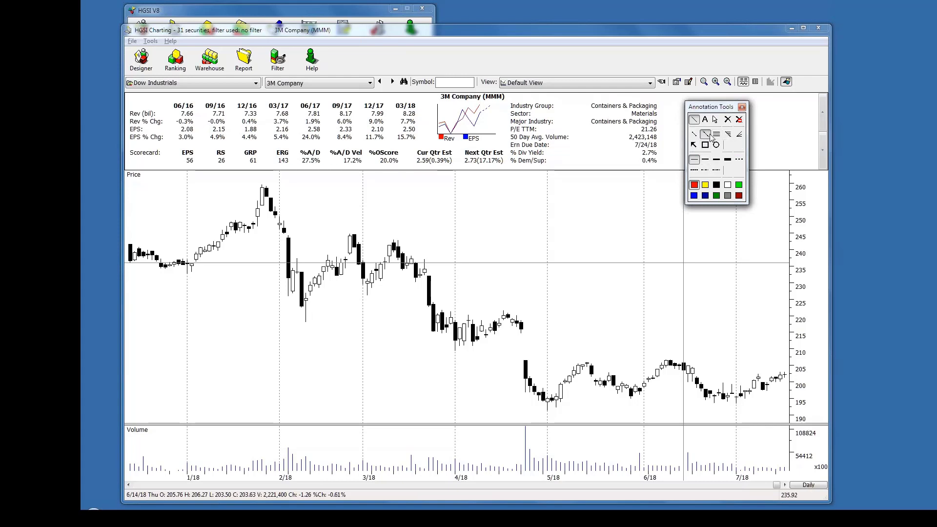
left_click_drag(434, 229, 604, 338)
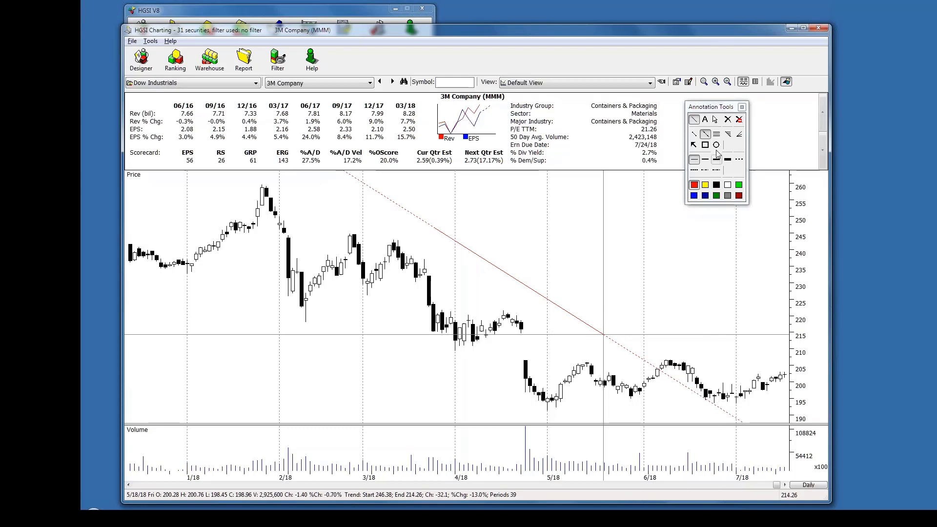
Delete the downtrend line and draw a Fibonacci retracement from the 242.55 March high to the 192.16 low.
left_click(728, 120)
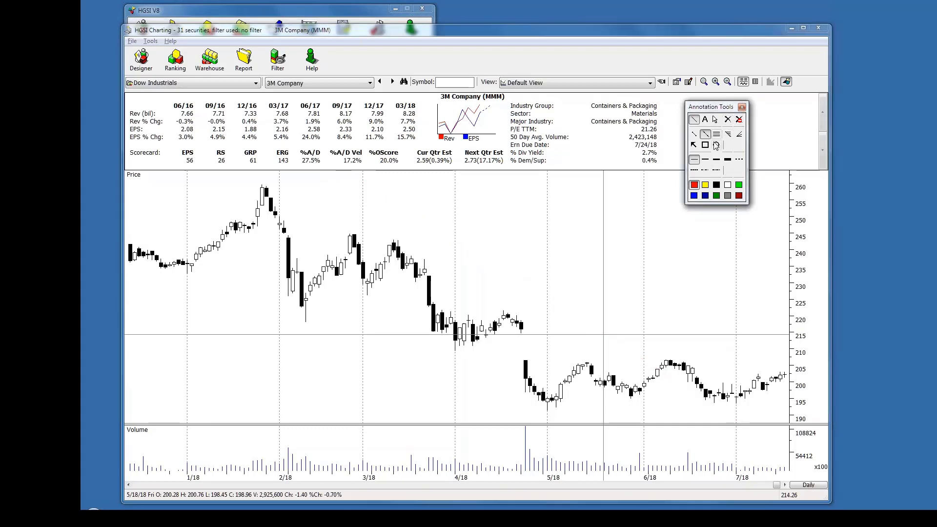
left_click(715, 135)
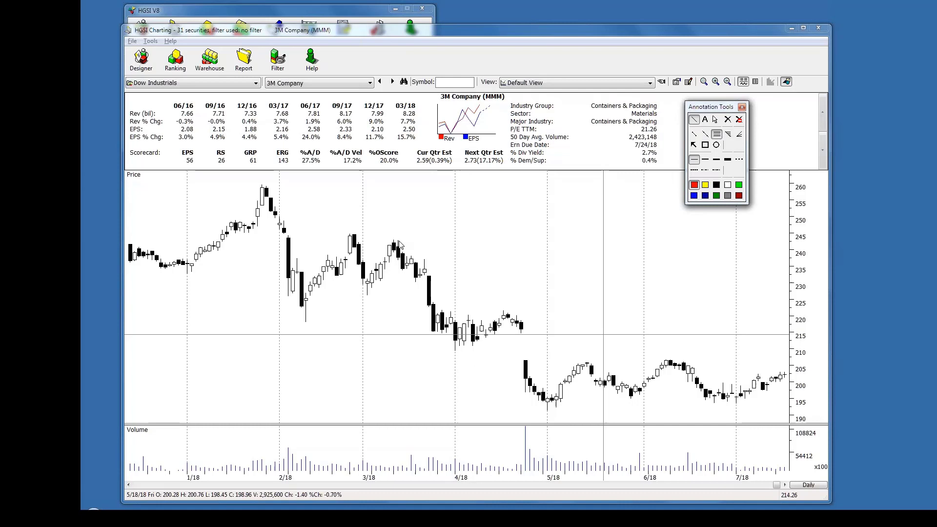
left_click_drag(399, 242, 547, 412)
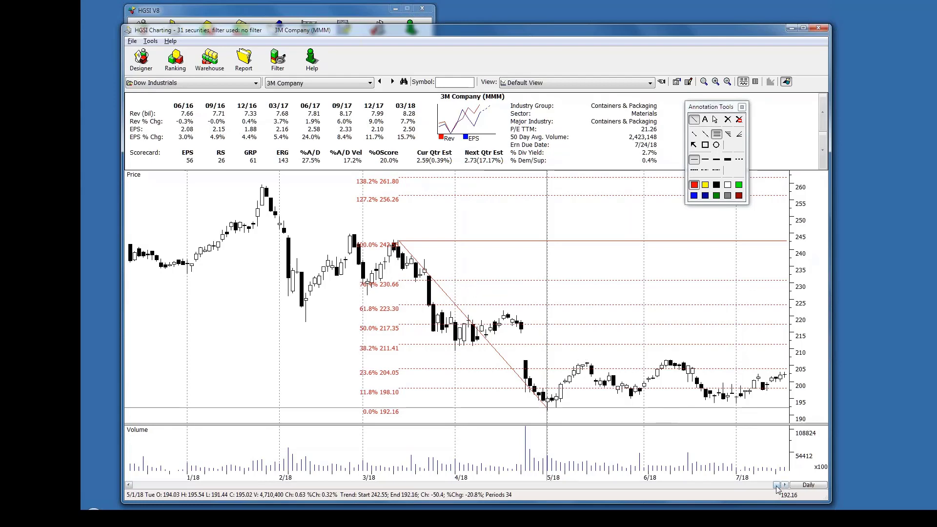
mouse_move(777, 485)
left_mouse_down()
mouse_move(716, 484)
mouse_move(779, 486)
left_mouse_up()
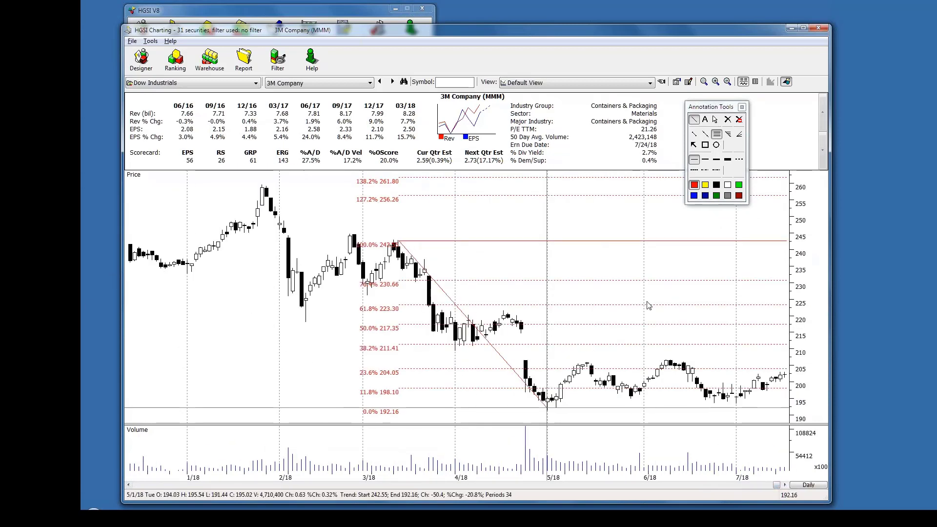
Delete the Fibonacci retracement and draw a 1/8's retracement from 241.81 down to 191.86.
left_click(728, 119)
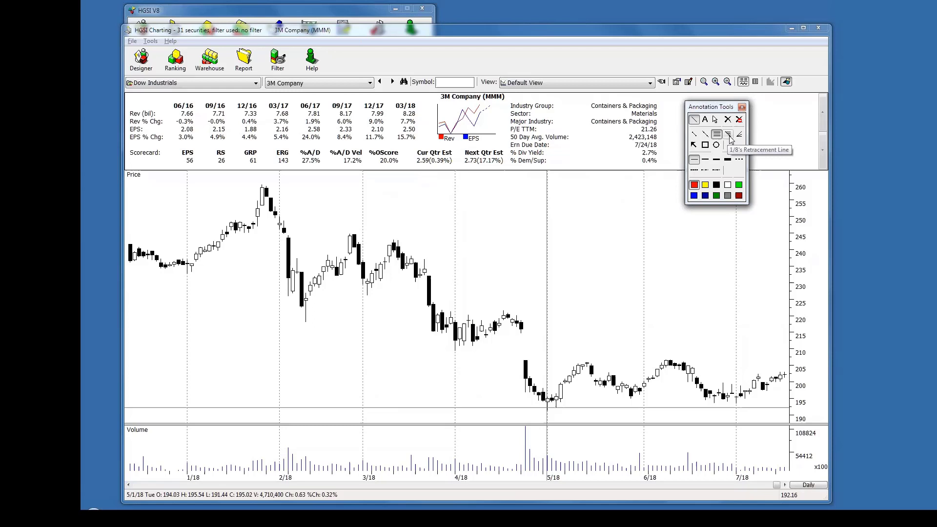
left_click(729, 137)
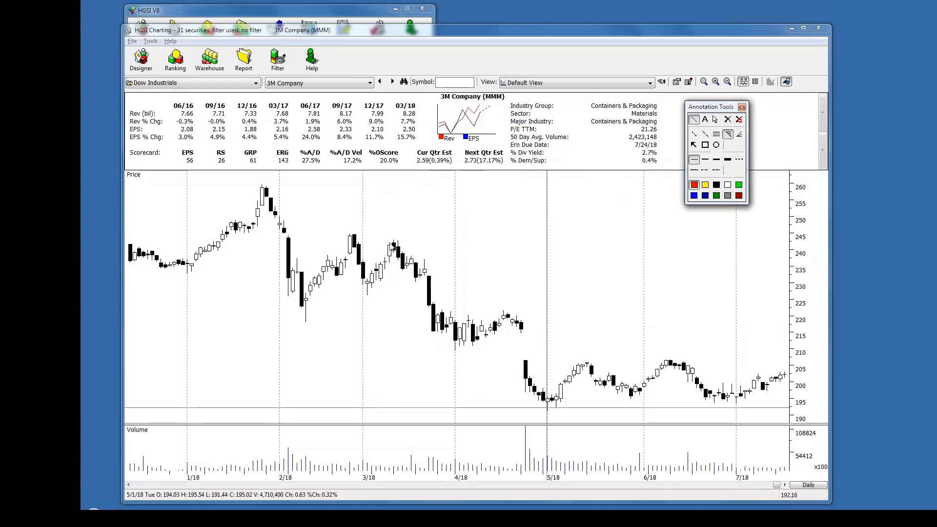
left_click_drag(393, 246, 557, 413)
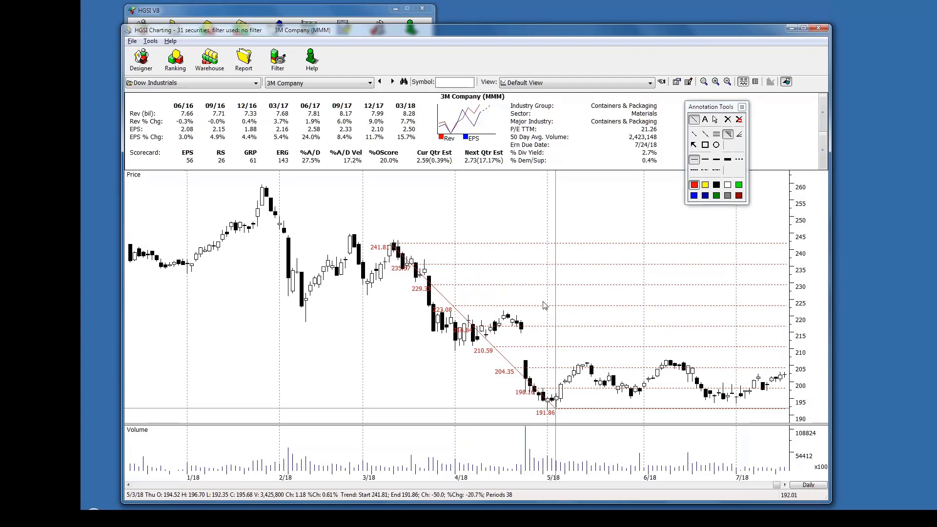
Delete the 1/8's retracement, draw a Fibonacci fan from the early-May low, then delete it.
left_click(728, 121)
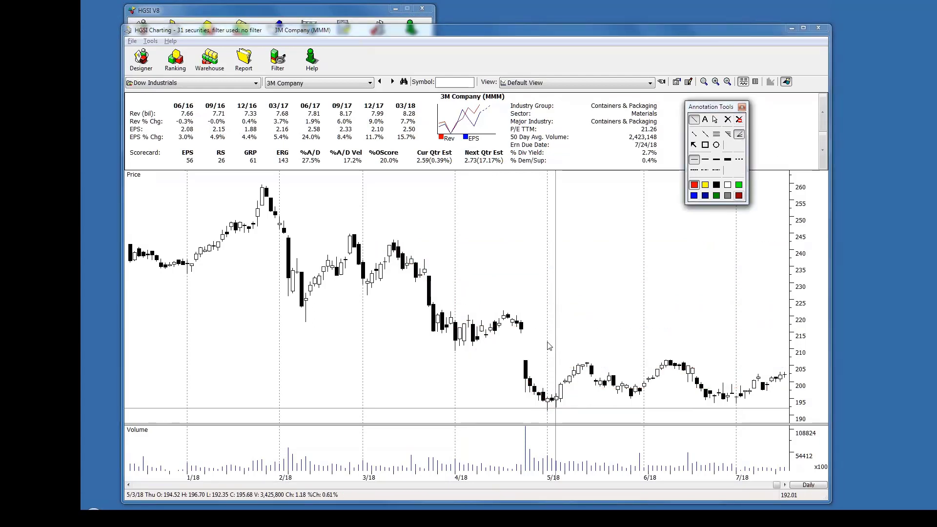
left_click_drag(548, 409, 673, 249)
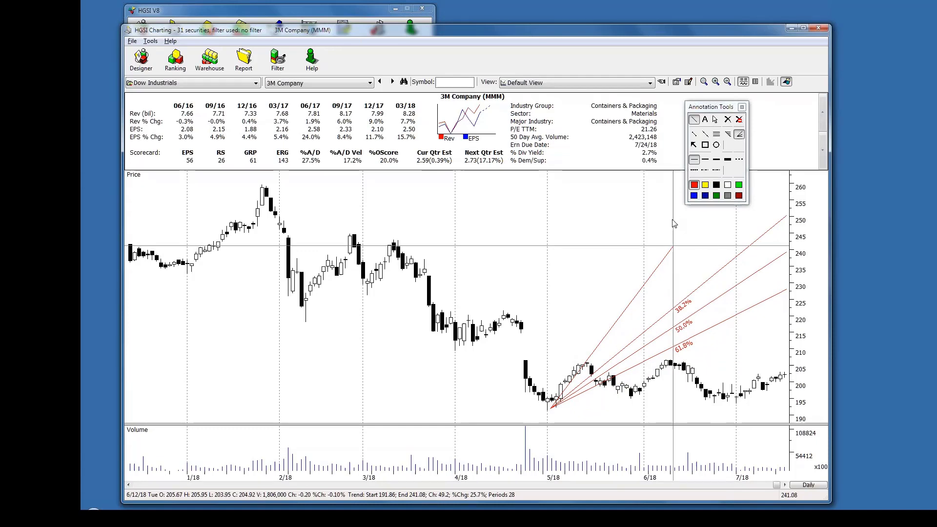
left_click(727, 119)
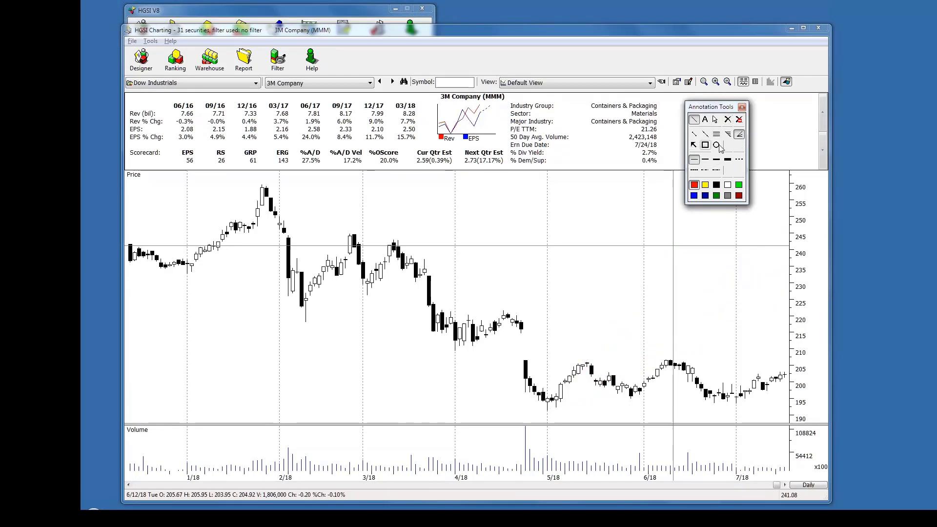
Draw a red arrow, a rectangle over late-April to June prices, and an ellipse below March–April.
left_click(694, 145)
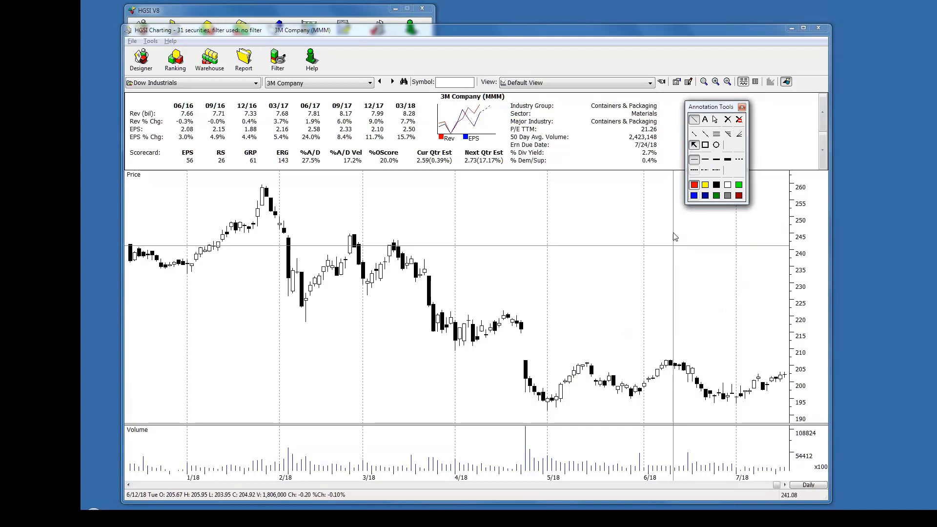
left_click_drag(491, 314, 381, 290)
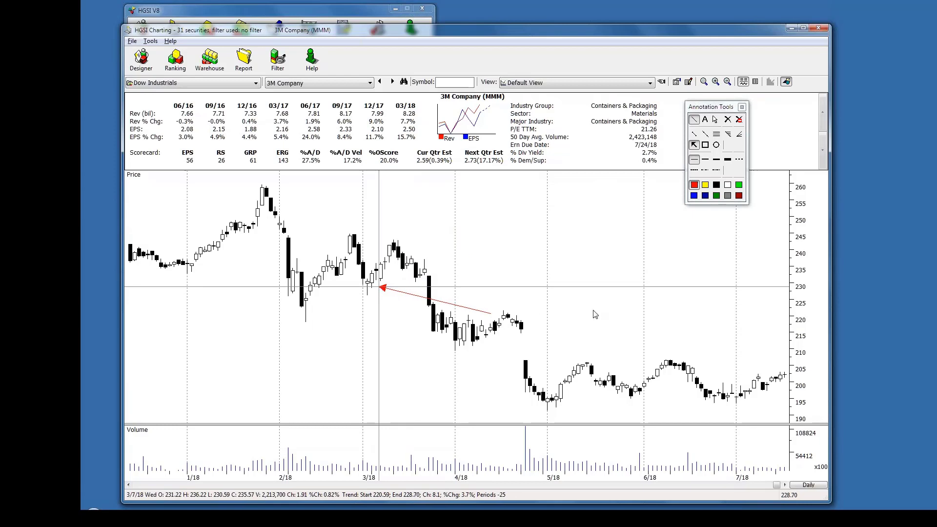
left_click(706, 145)
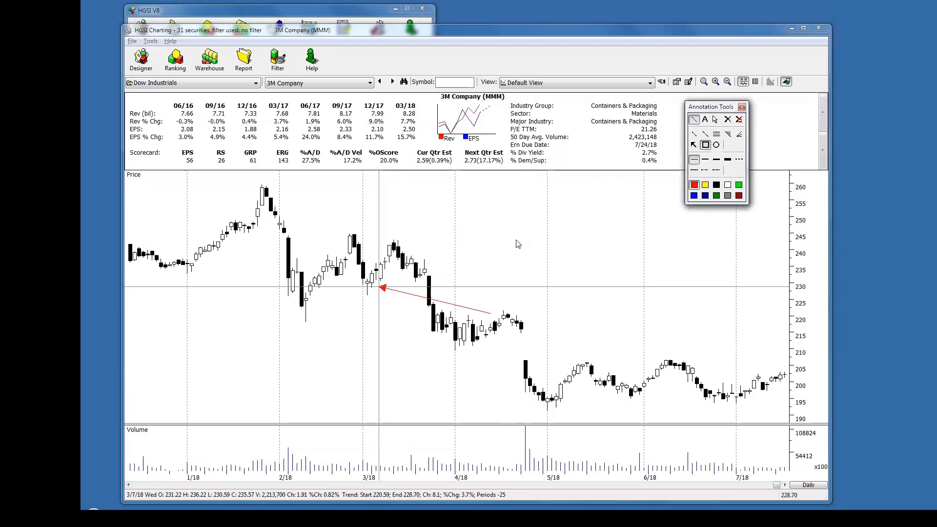
left_click_drag(516, 240, 677, 357)
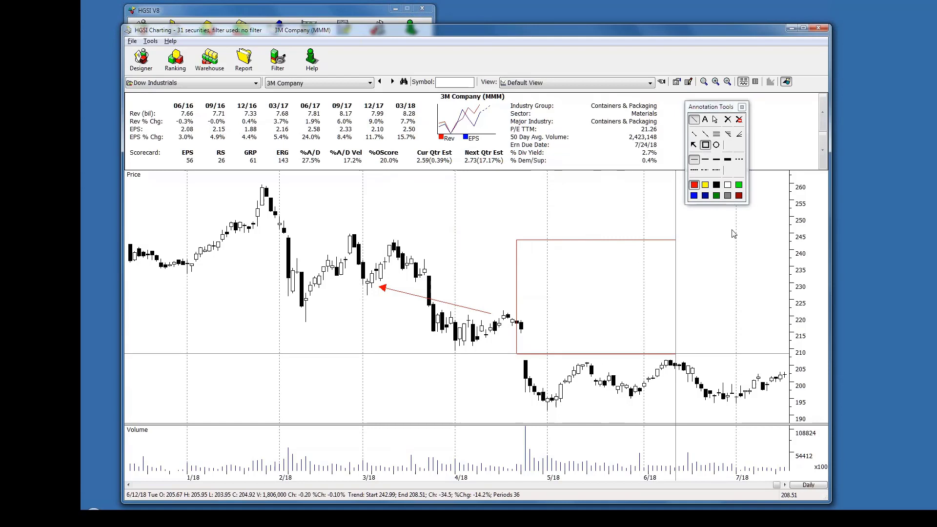
left_click(717, 145)
mouse_move(384, 398)
left_mouse_down()
mouse_move(412, 355)
mouse_move(455, 343)
left_mouse_up()
Move the ellipse left and widen it, raise the arrow, and shrink the rectangle from its top-left corner.
left_click(716, 120)
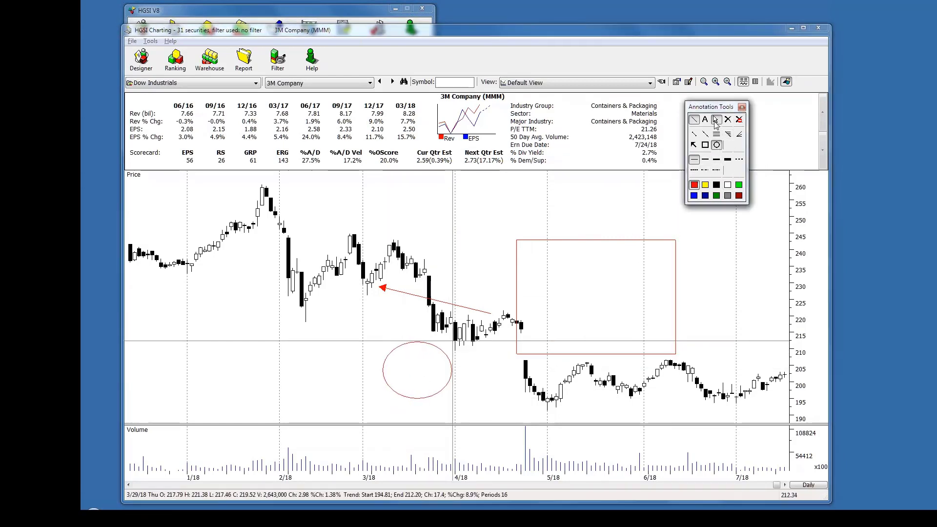
left_click_drag(417, 376, 377, 373)
mouse_move(413, 342)
left_mouse_down()
mouse_move(436, 337)
mouse_move(398, 335)
left_mouse_up()
left_click_drag(424, 297, 410, 216)
left_click(517, 240)
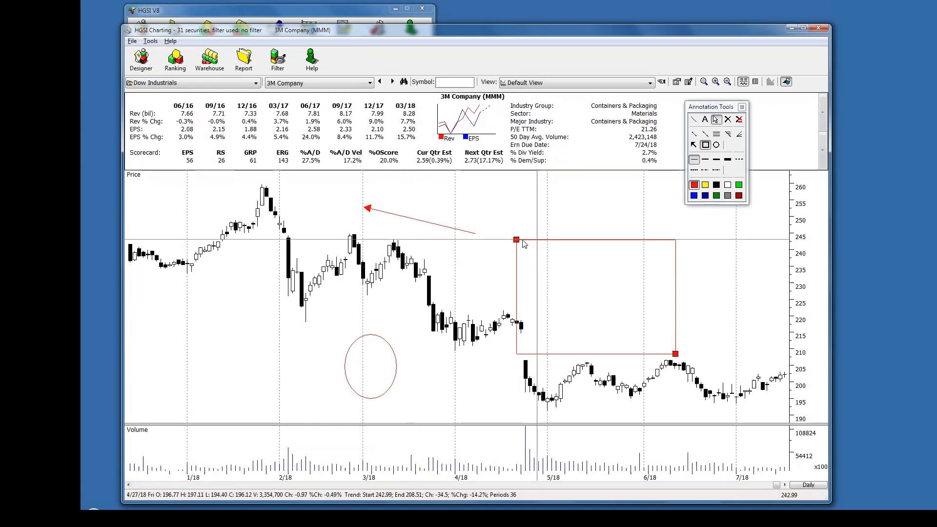
left_click_drag(517, 240, 583, 291)
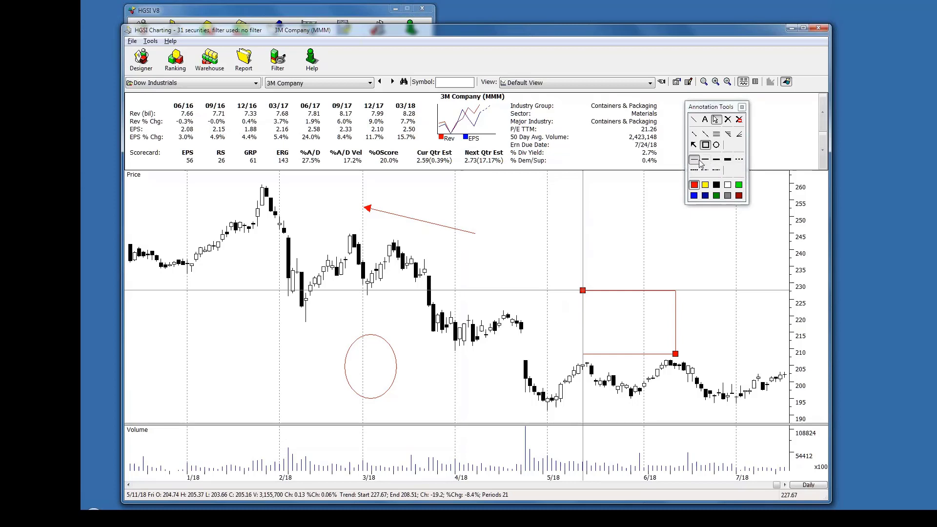
Try several outline styles, settle on thick solid, and move the rectangle up-left to span 232–250.
left_click(727, 160)
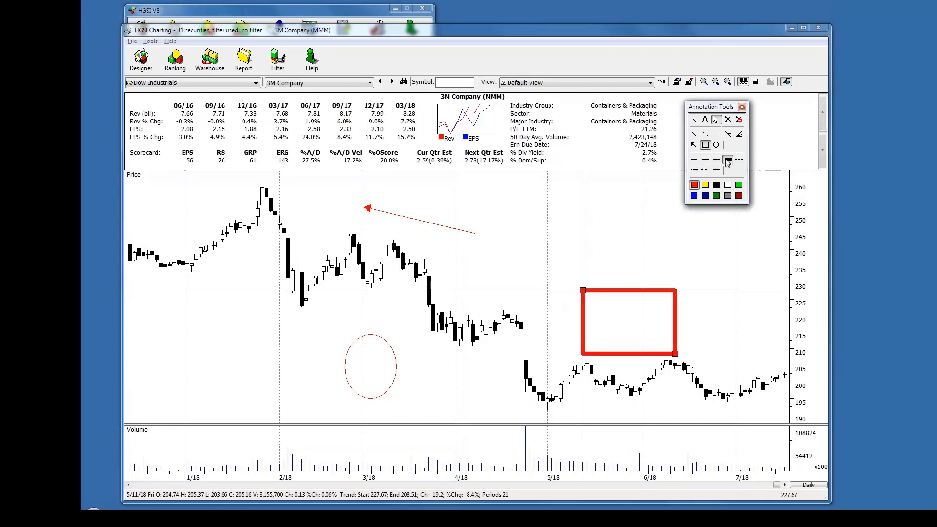
left_click(740, 160)
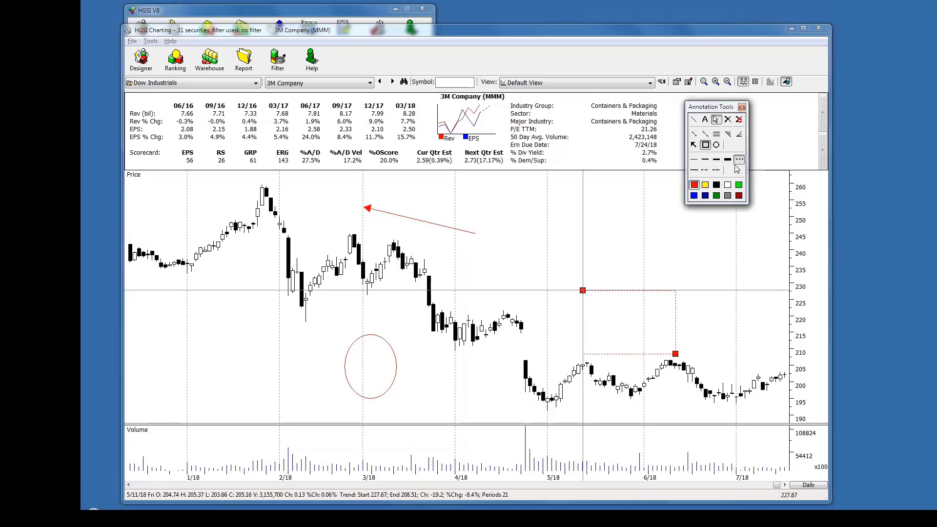
left_click(706, 159)
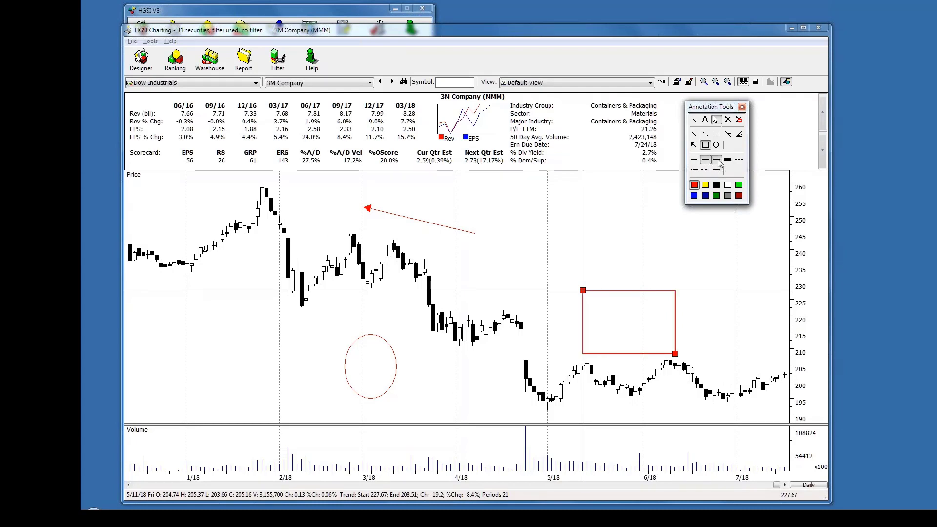
left_click(717, 160)
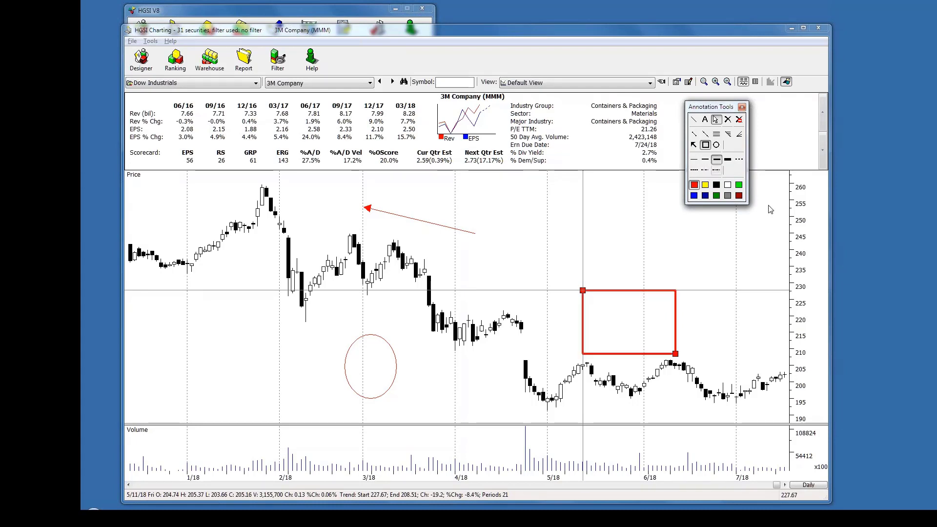
left_click(705, 170)
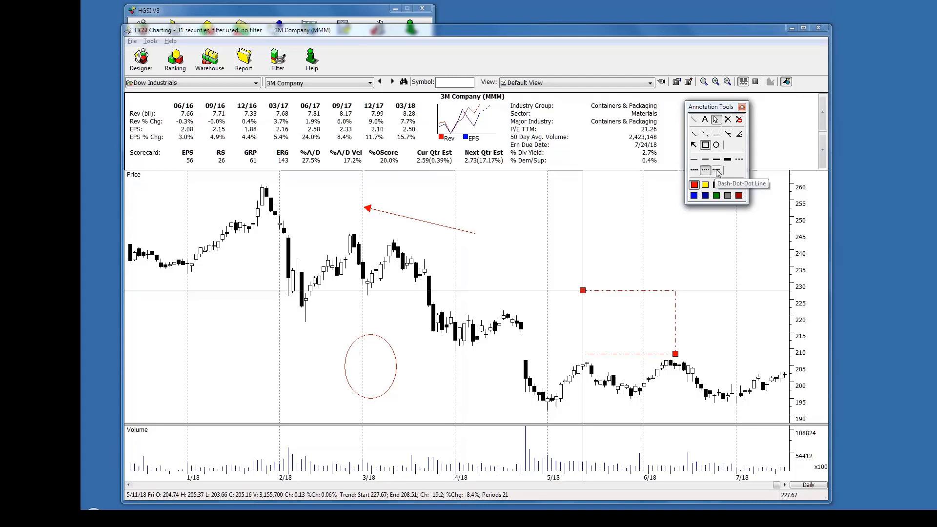
left_click(717, 170)
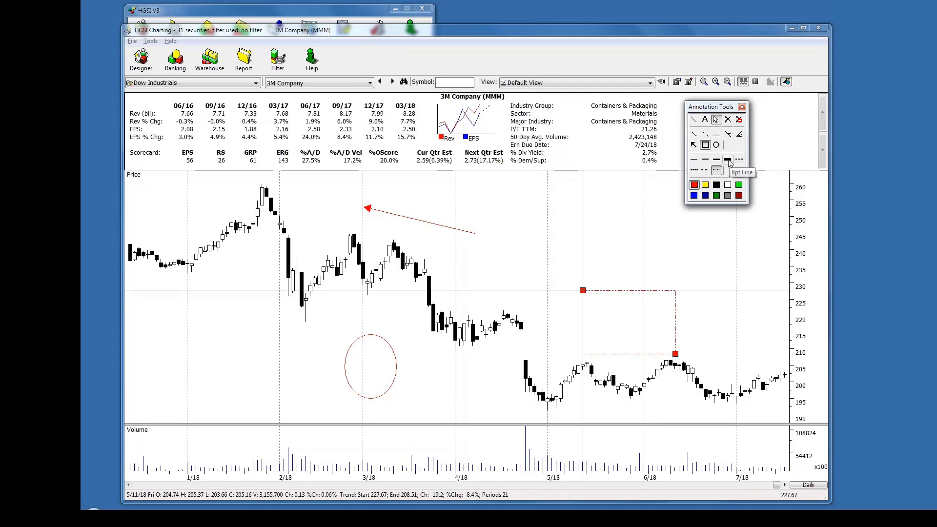
left_click(728, 160)
mouse_move(628, 296)
left_mouse_down()
mouse_move(560, 222)
mouse_move(592, 225)
left_mouse_up()
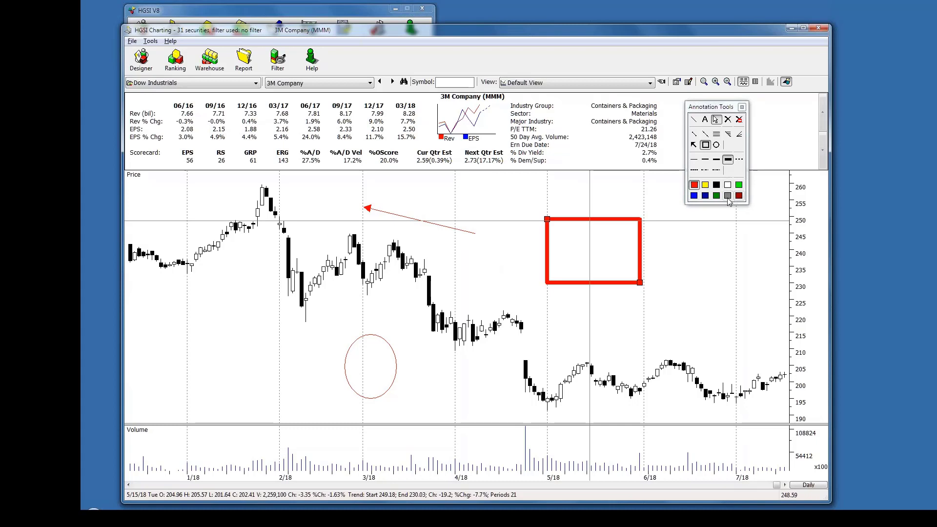
Cycle through the colour swatches and finish with a green outline on the rectangle.
left_click(695, 195)
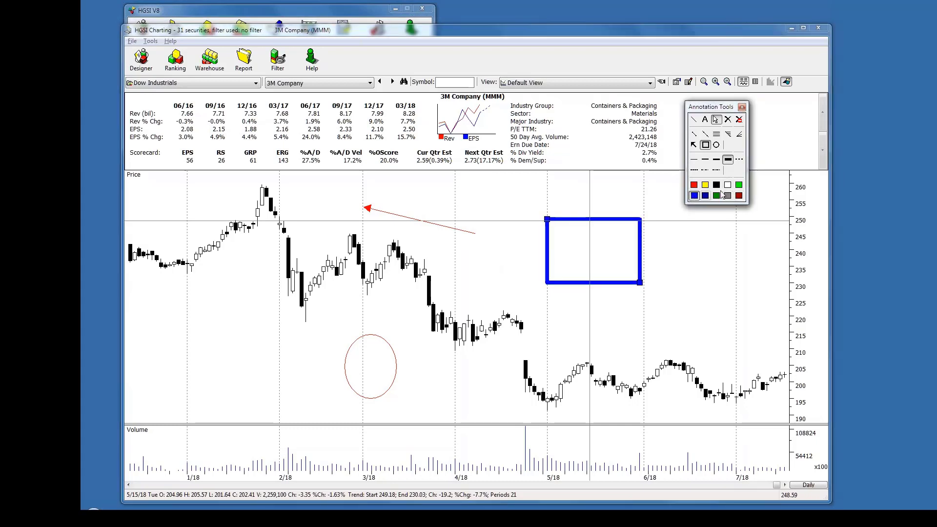
left_click(717, 196)
left_click(728, 195)
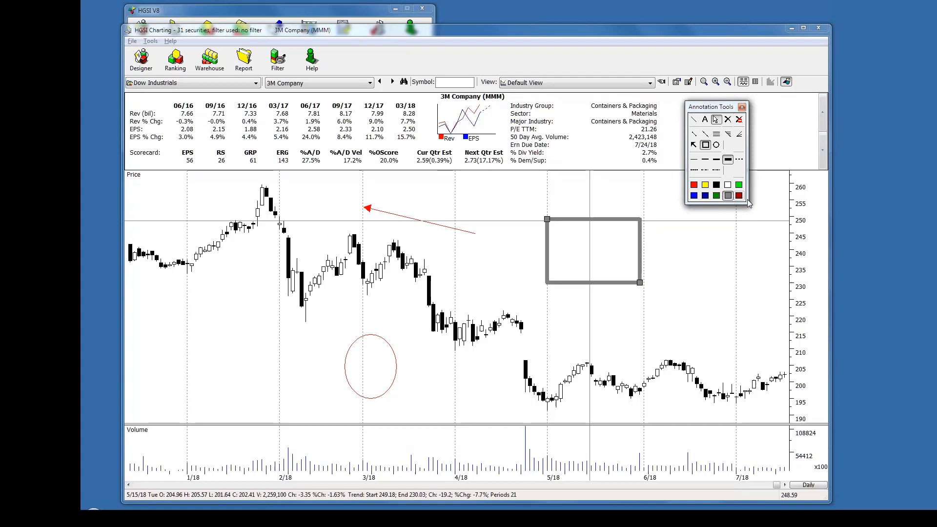
left_click(739, 196)
left_click(739, 185)
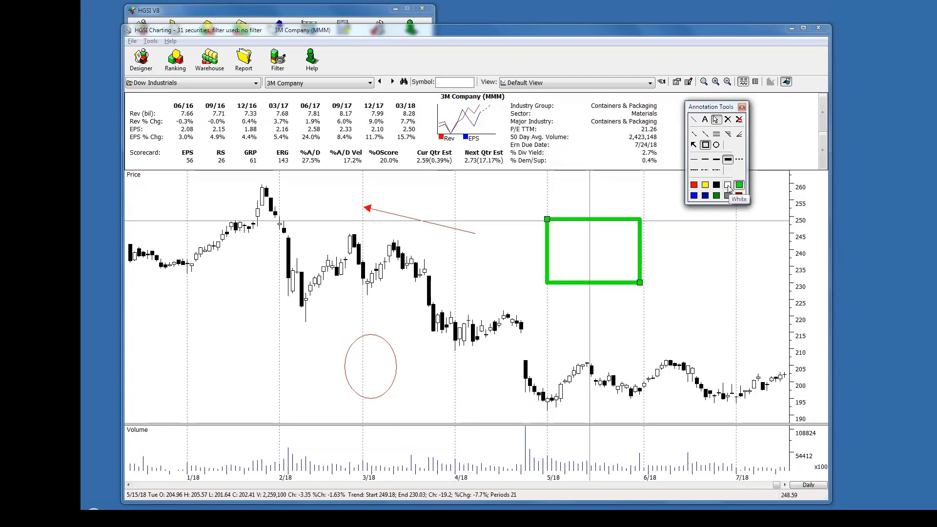
left_click(728, 184)
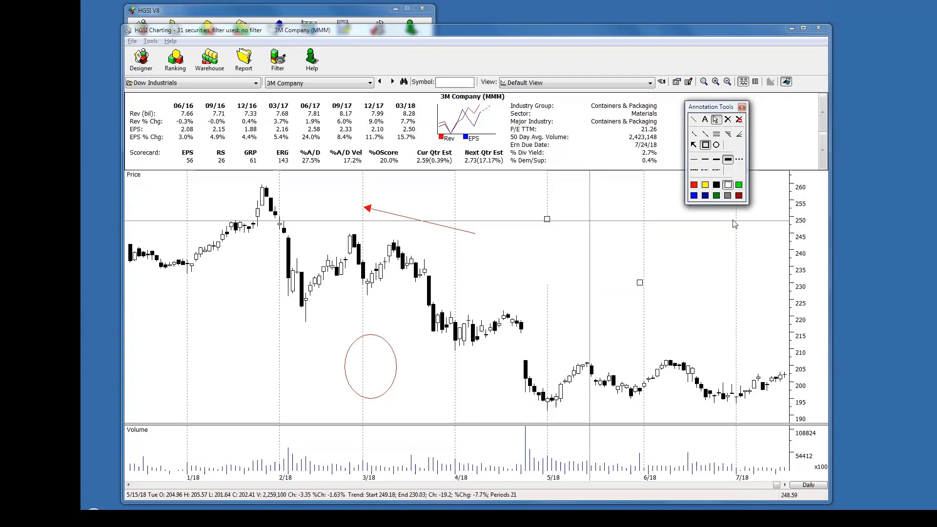
left_click(717, 185)
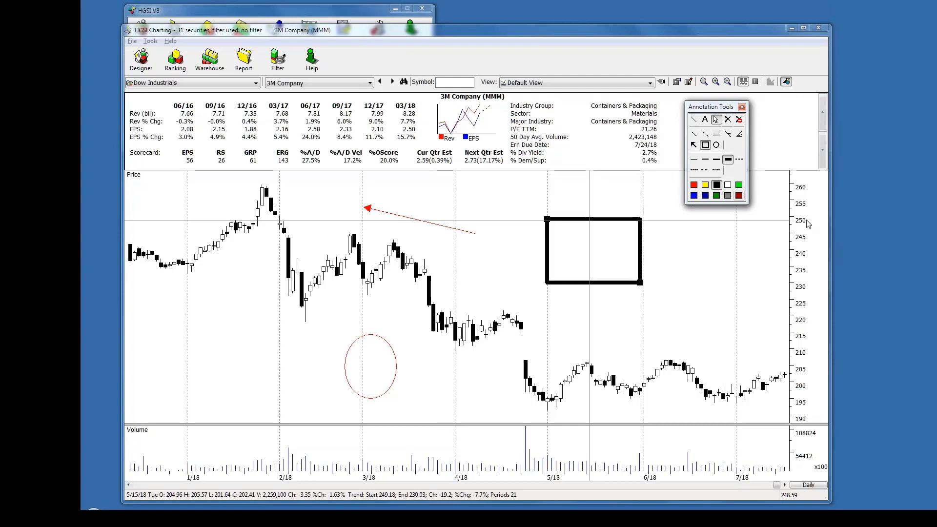
left_click(694, 185)
left_click(705, 196)
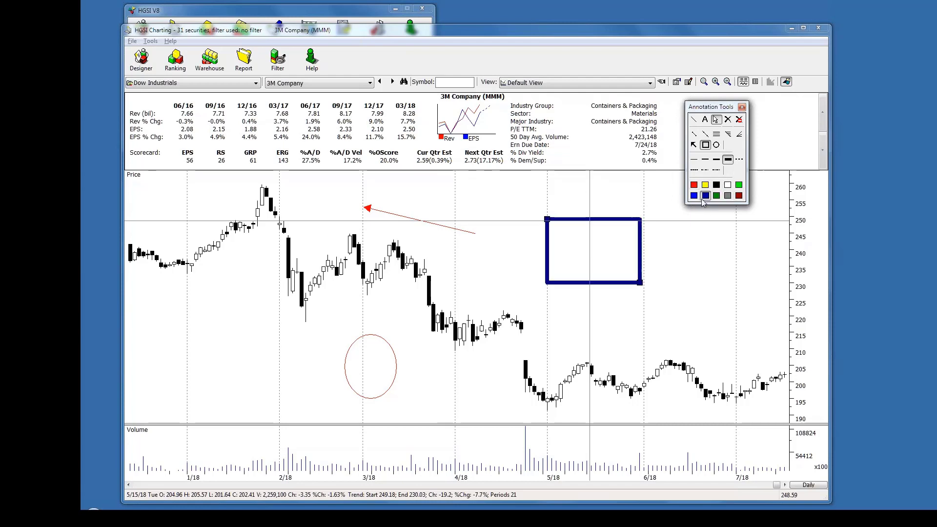
left_click(695, 196)
left_click(717, 196)
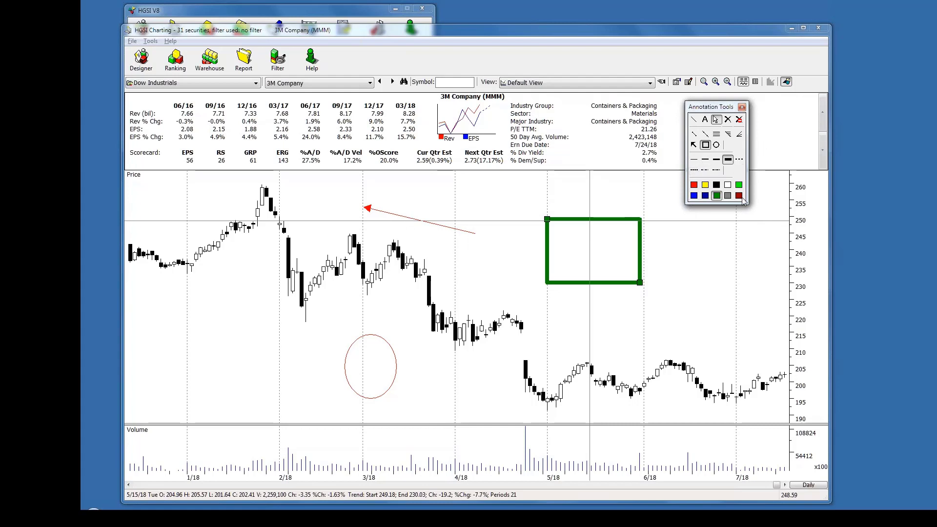
Add the text label 'Bought at 215' at the 215 level of the chart.
left_click(706, 119)
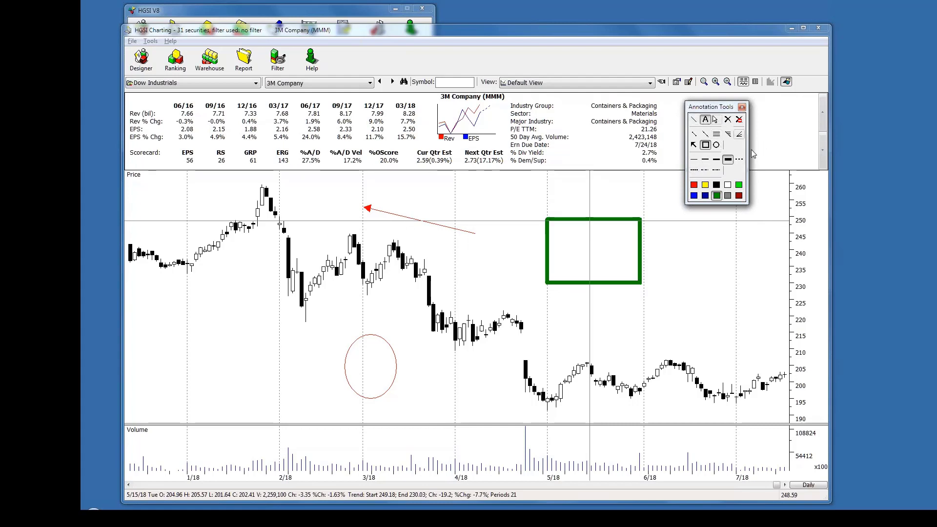
left_click(525, 334)
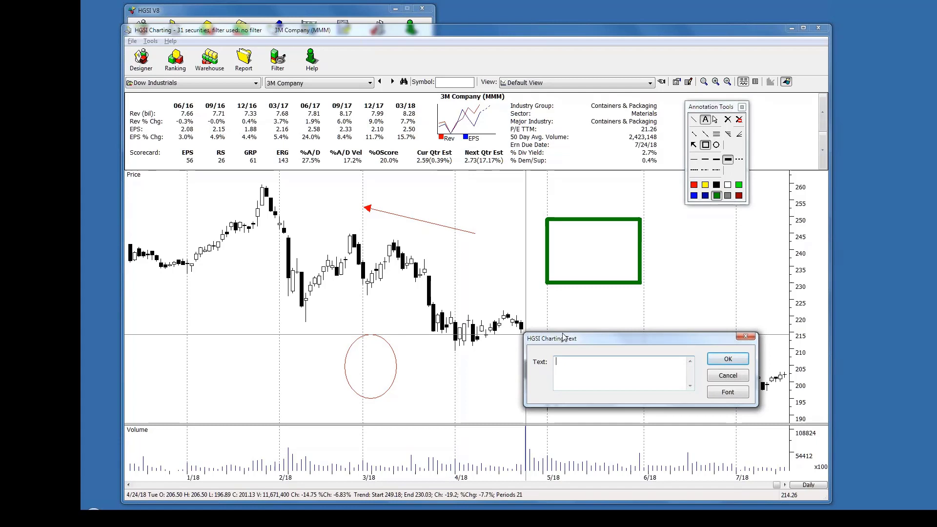
type("ught at 215")
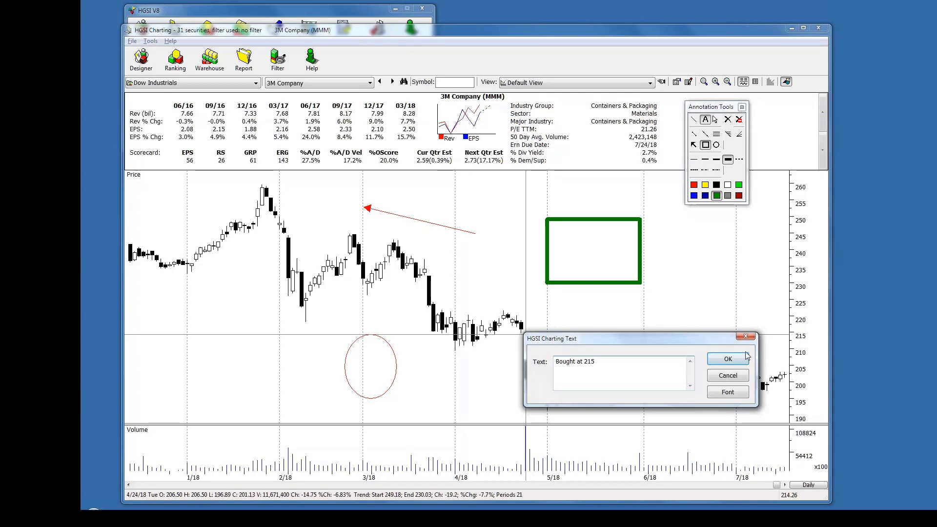
left_click(727, 361)
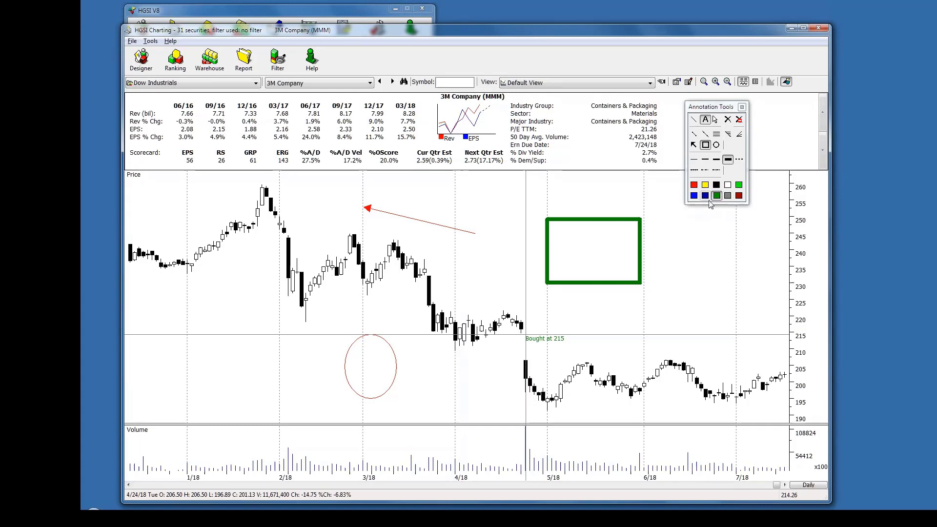
Move the 'Bought at 215' label up and left near early April, around 232.
left_click(715, 119)
left_click(546, 338)
left_click_drag(544, 332, 452, 279)
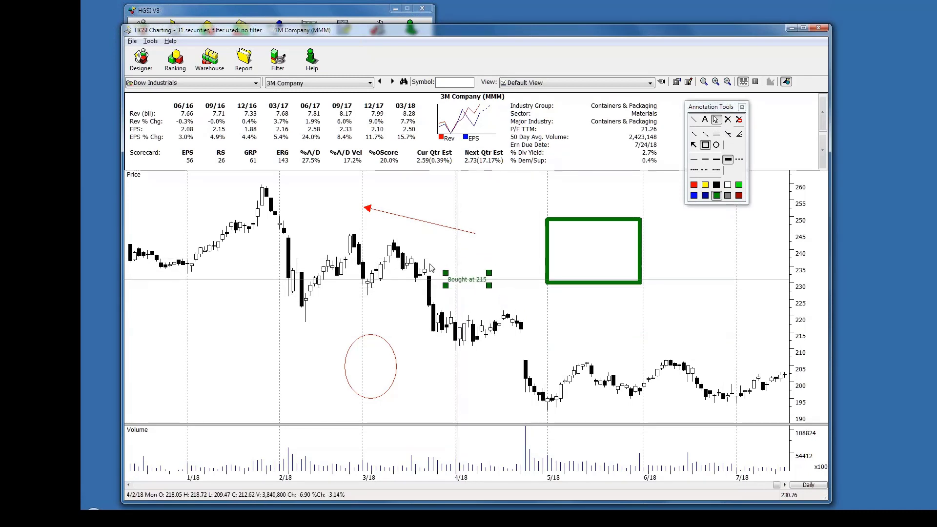
Edit the label text to read 'Bought at 215, Sold at 220'.
double_click(464, 283)
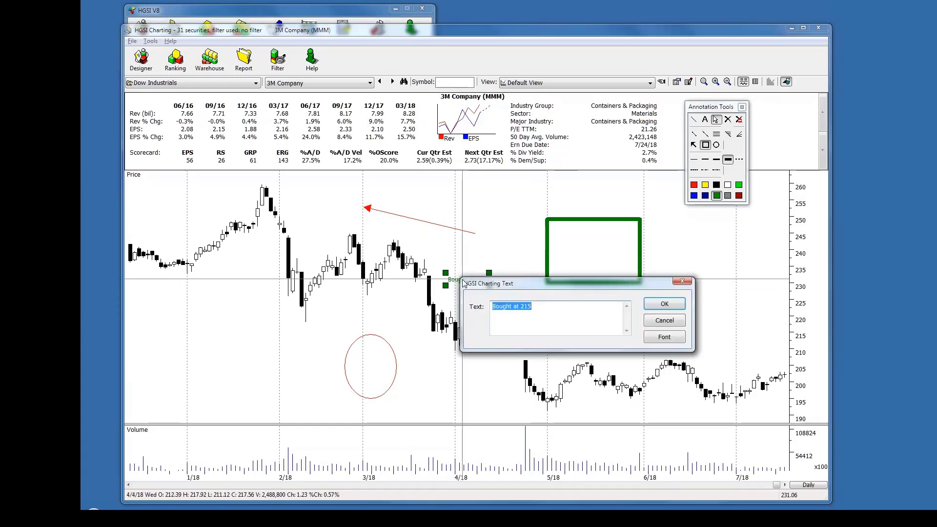
left_click(508, 306)
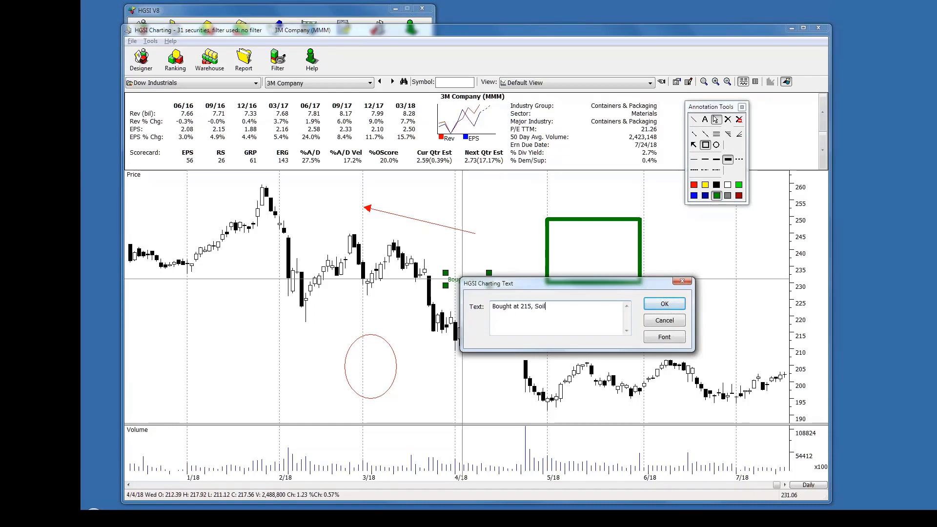
type(", Sold at 220")
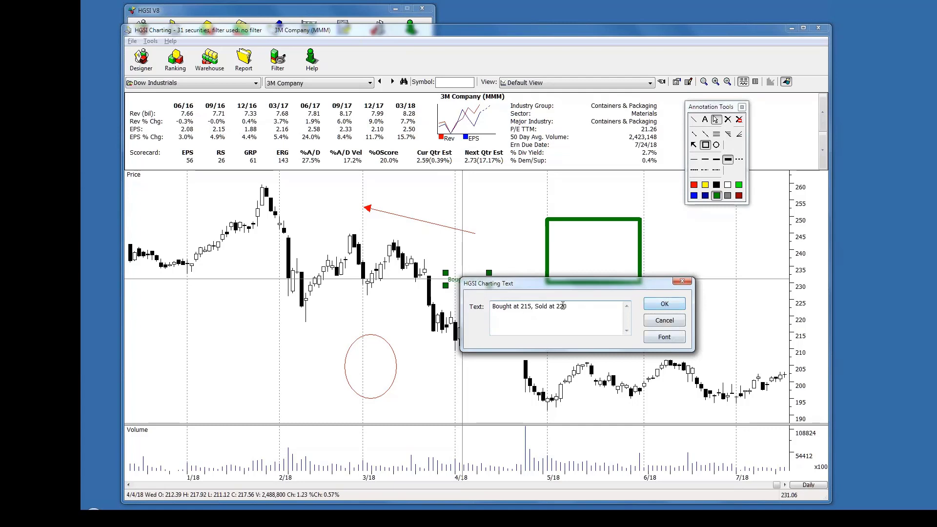
Set the label font to Arial Rounded MT Bold, size 18, and place it on the chart.
left_click(664, 337)
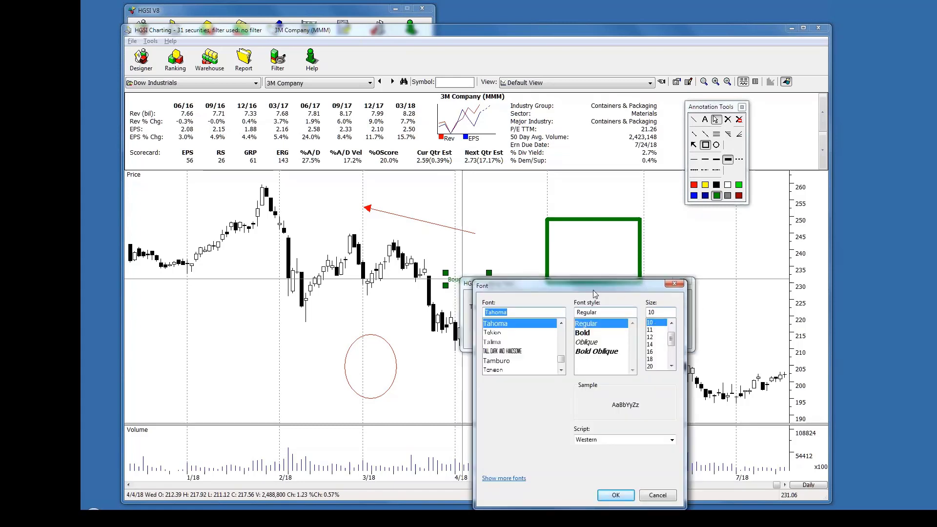
left_click_drag(567, 282, 569, 230)
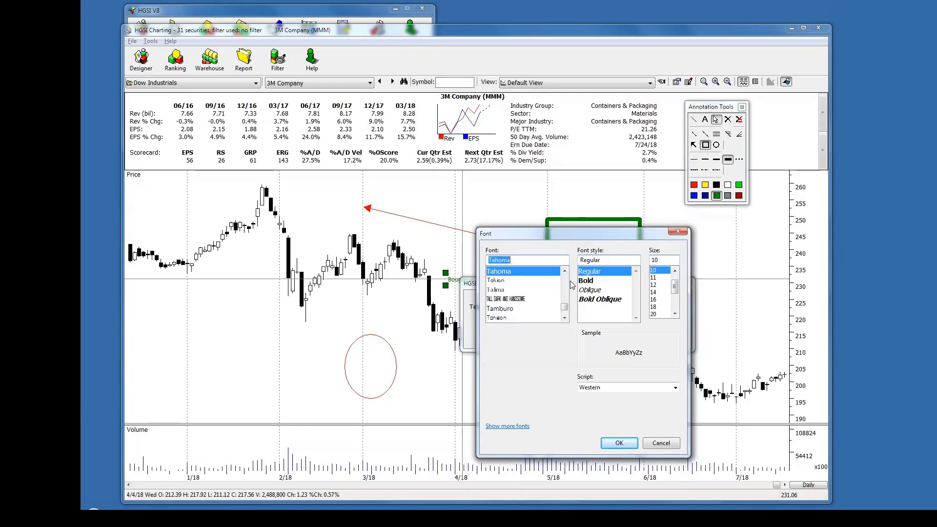
mouse_move(565, 310)
left_mouse_down()
mouse_move(570, 278)
mouse_move(571, 302)
left_mouse_up()
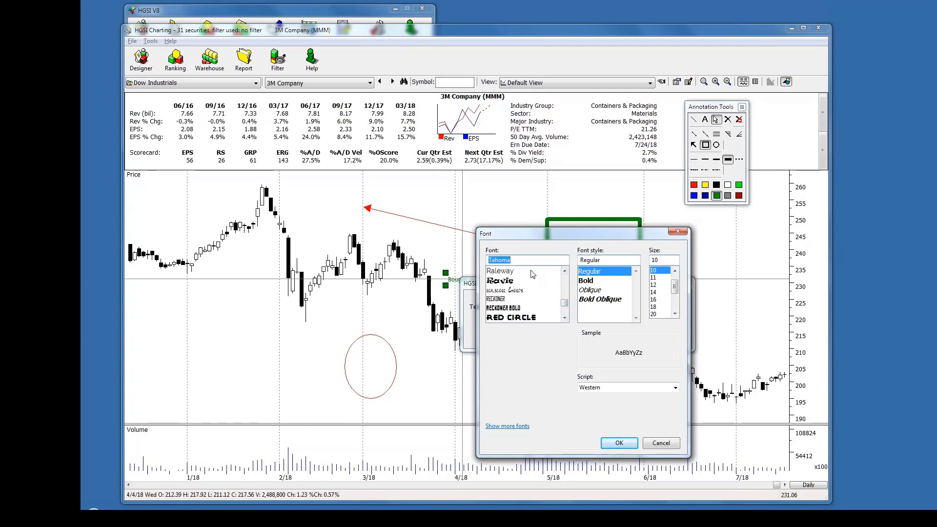
type("Arial")
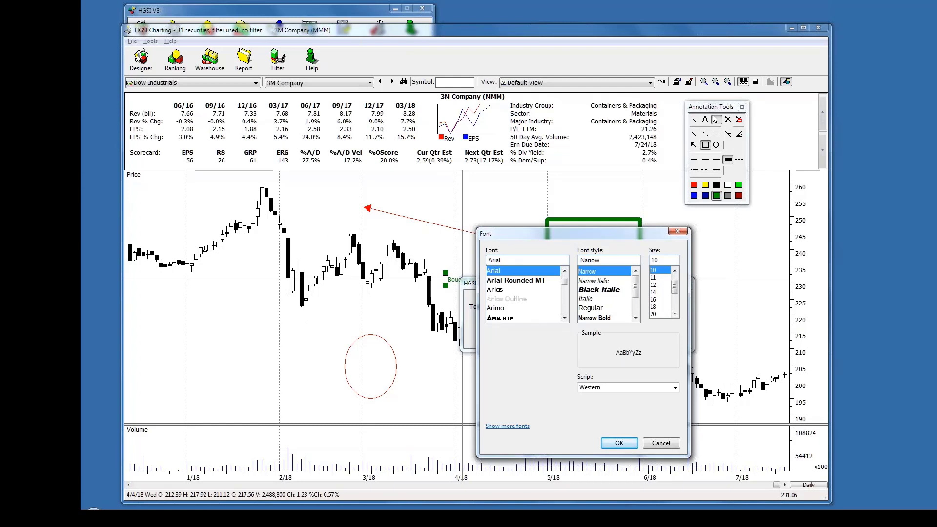
left_click(522, 280)
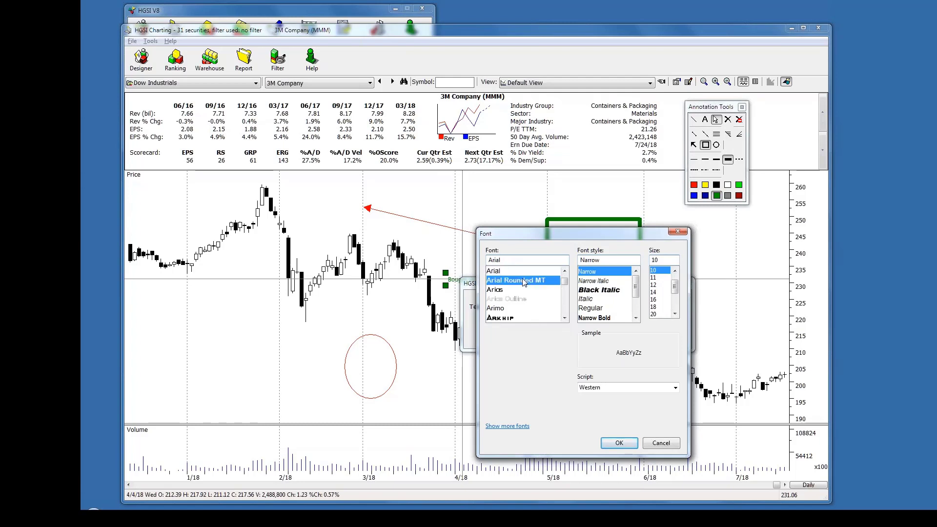
left_click(619, 443)
left_click(664, 306)
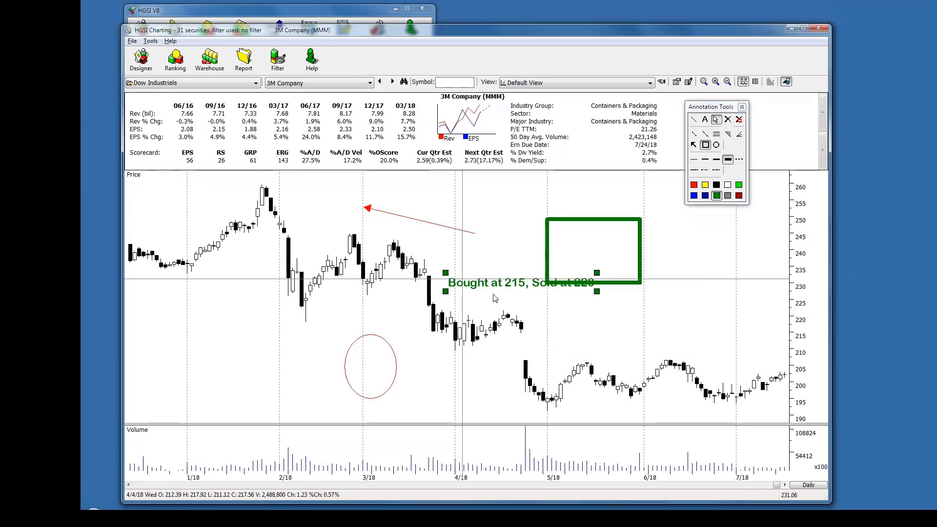
Move the trade label down beside the 215–220 area, then load AXP and return to MMM.
left_click_drag(502, 282, 611, 329)
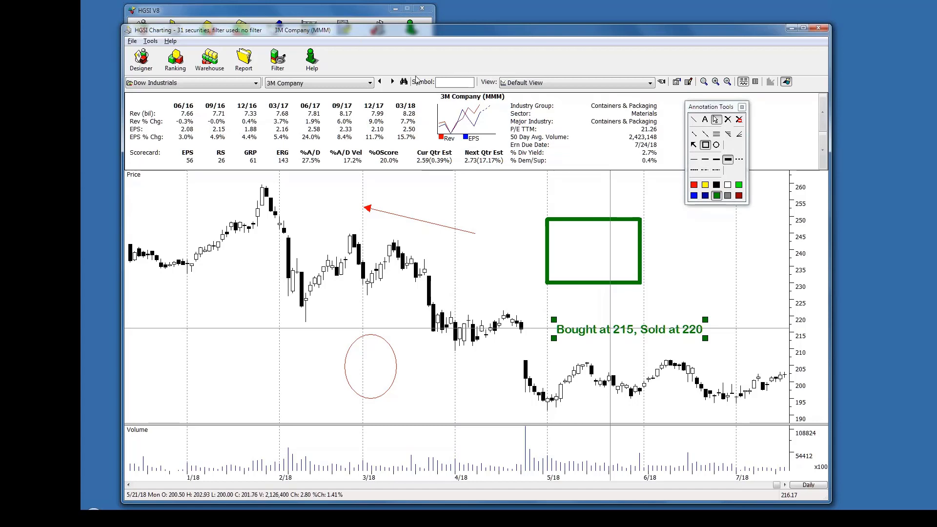
left_click(393, 81)
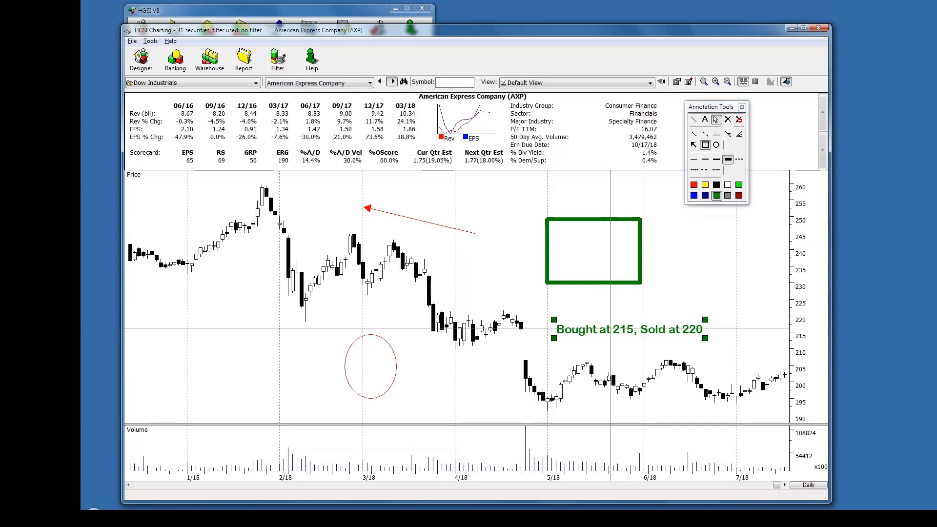
left_click(380, 82)
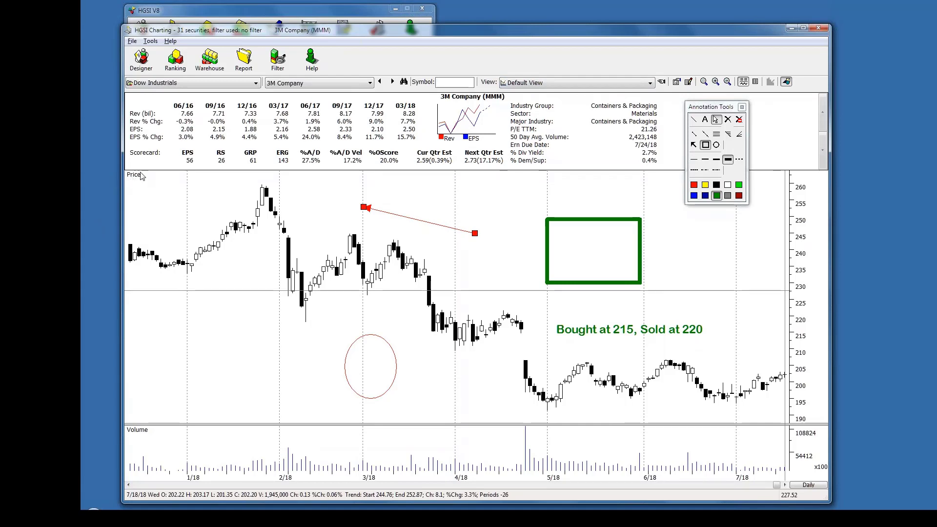
left_click(610, 84)
left_click(513, 173)
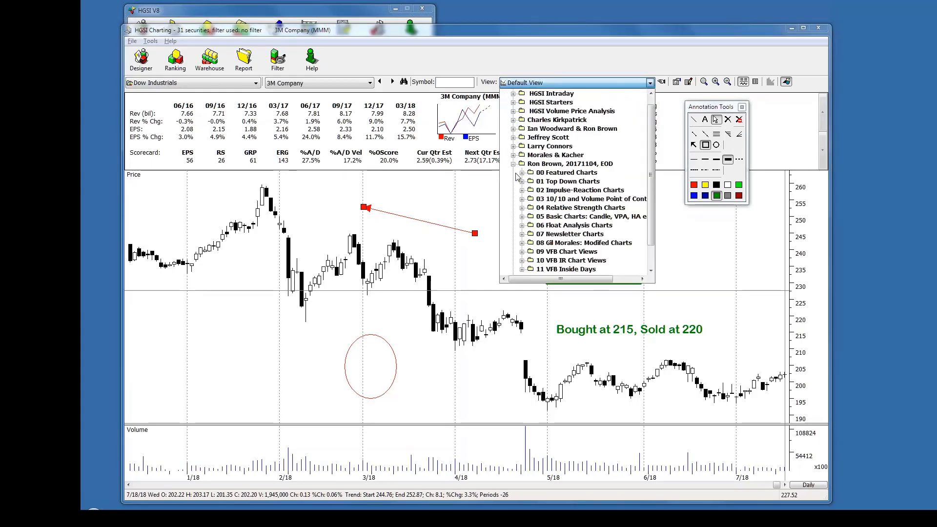
left_click(522, 173)
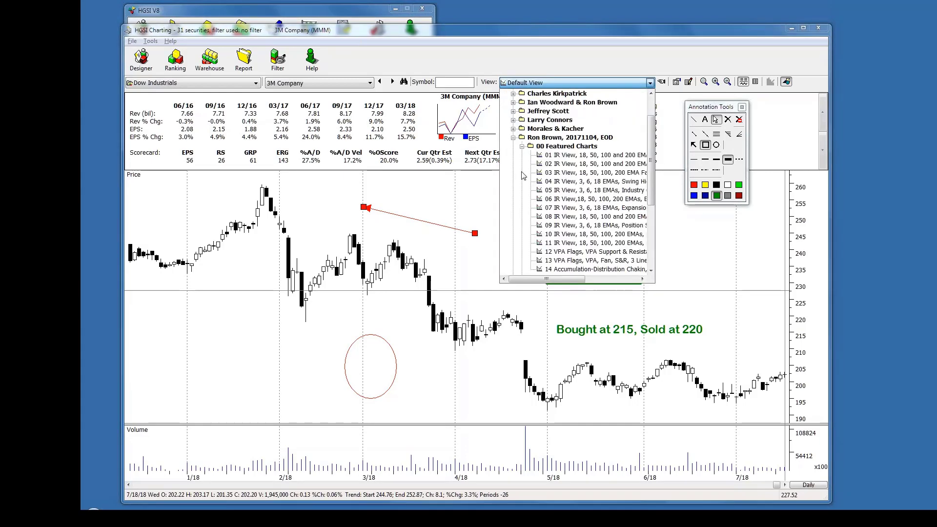
left_click(608, 155)
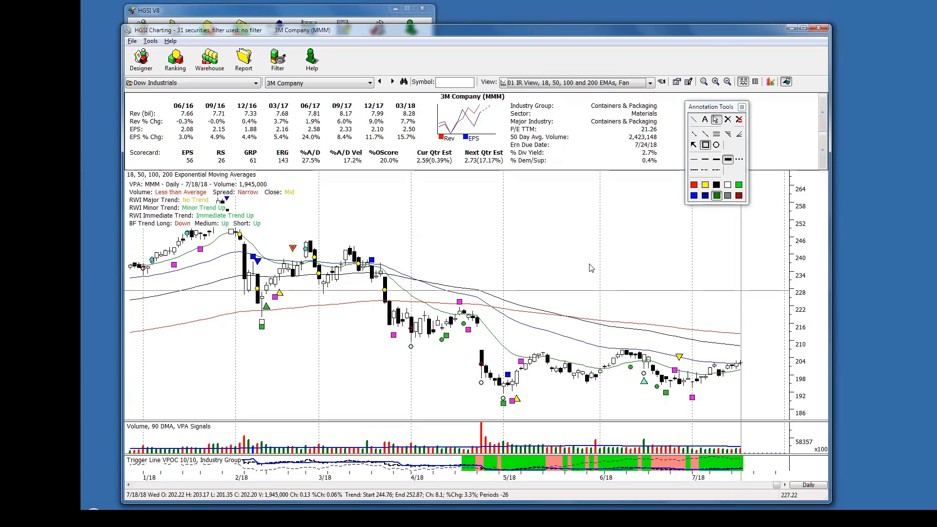
left_click(649, 83)
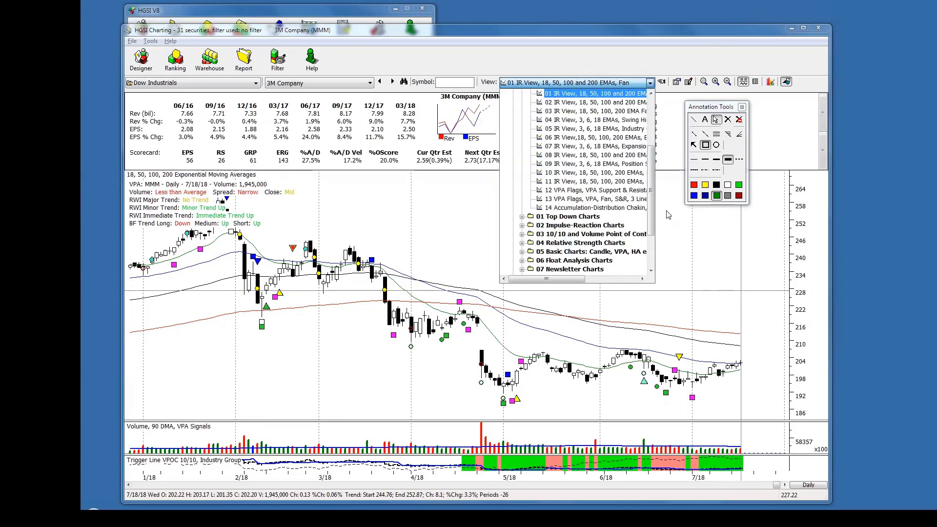
left_click_drag(652, 211, 649, 248)
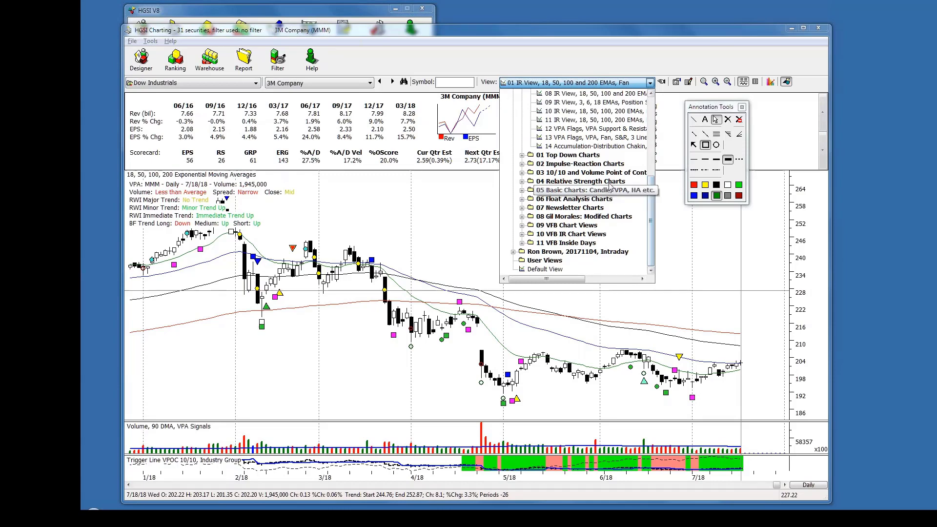
left_click(522, 155)
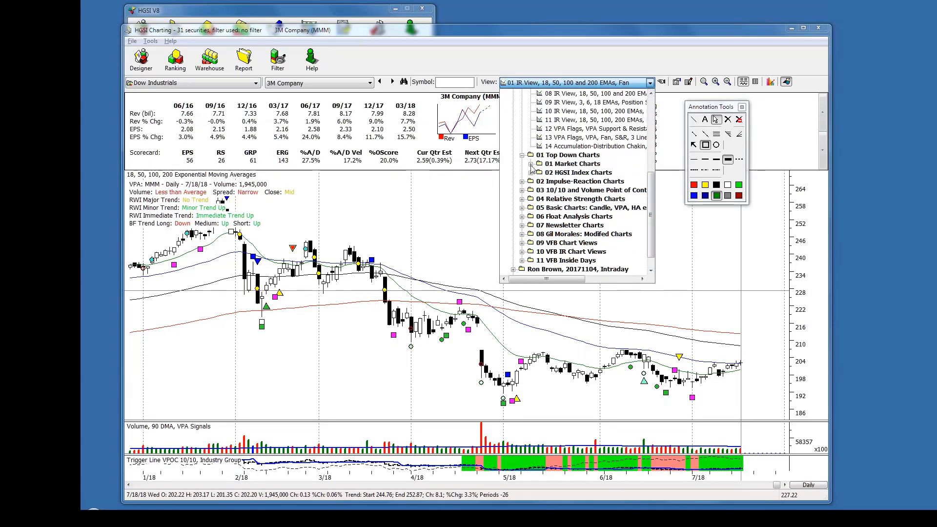
left_click(531, 165)
left_click(562, 174)
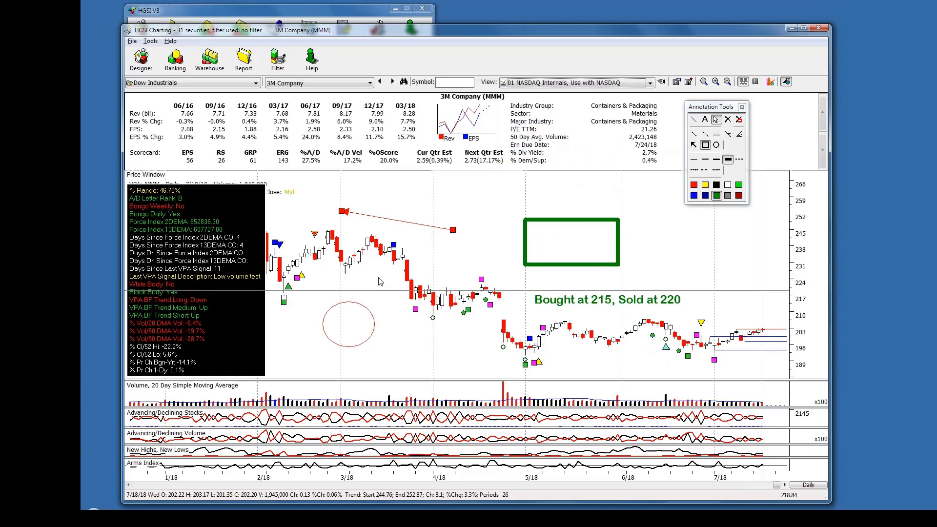
left_click(648, 82)
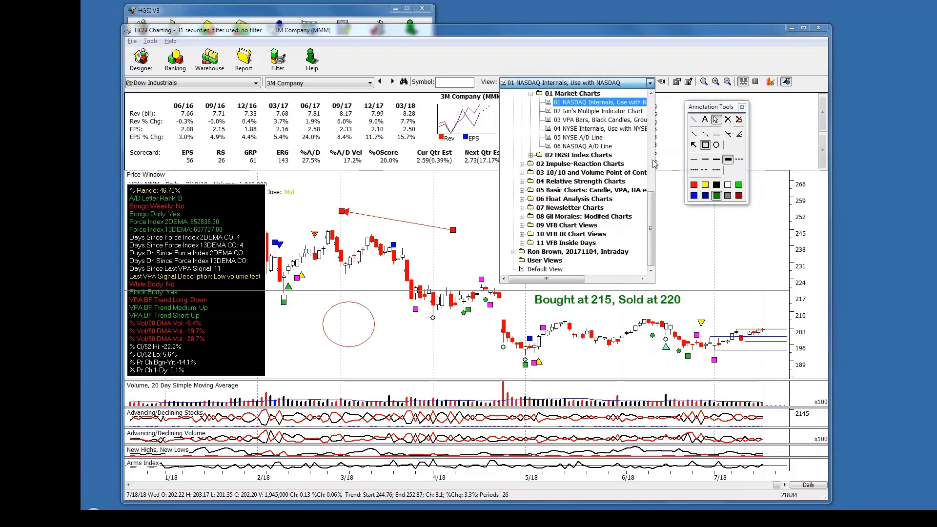
left_click(545, 270)
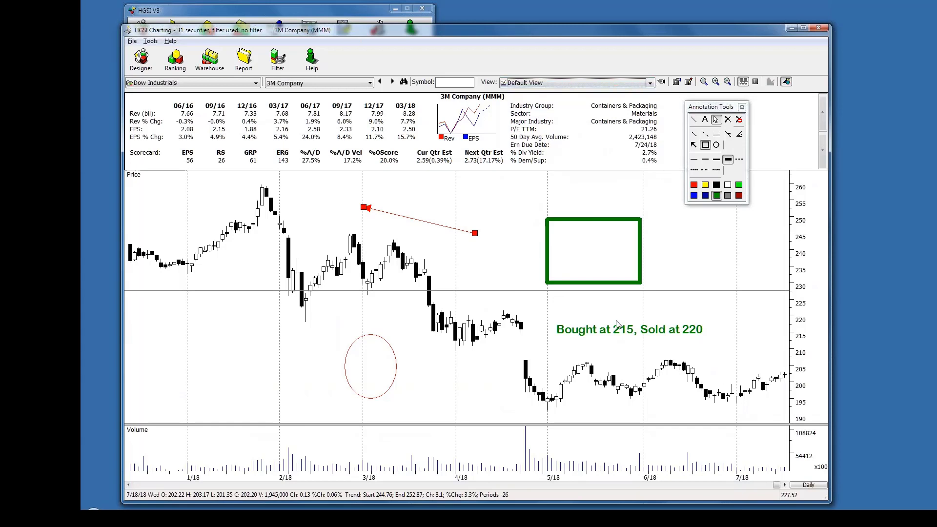
Make the arrow a thick green line, draw a falling April–June volume trend line, and pick red.
left_click(695, 136)
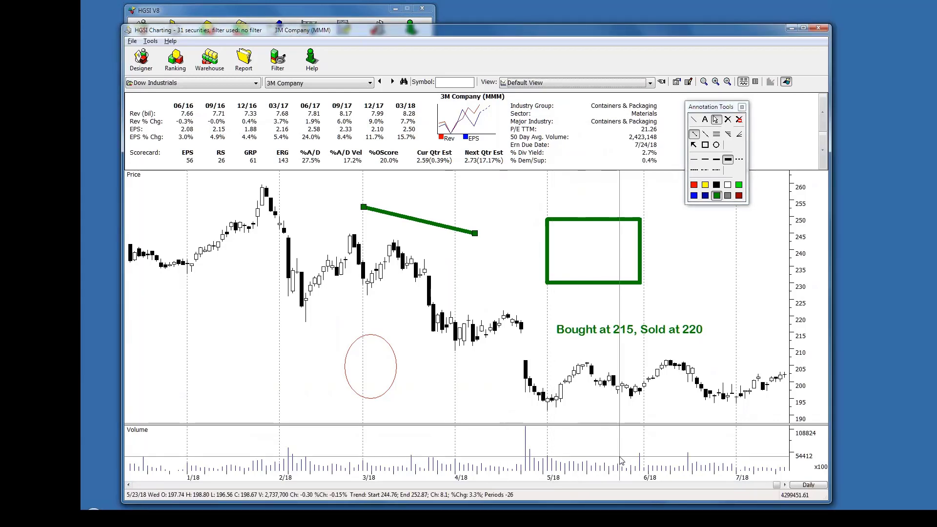
left_click(694, 119)
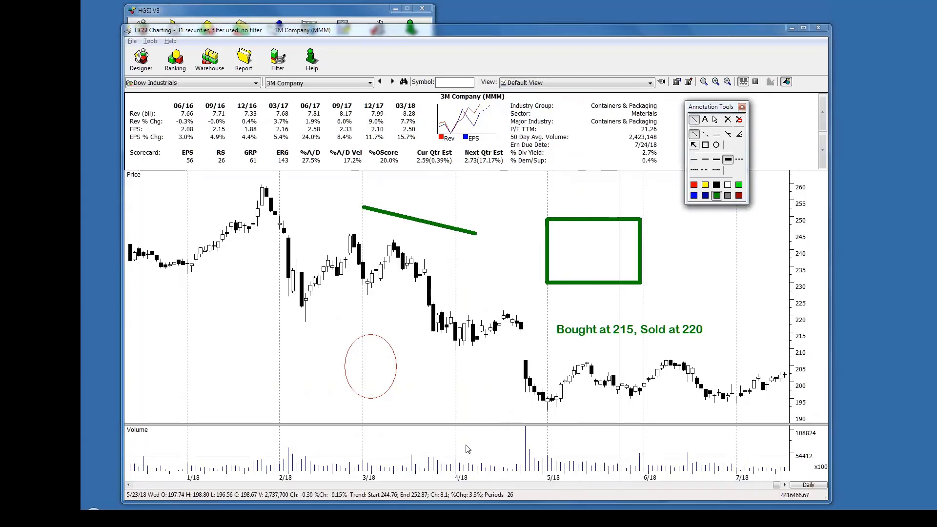
left_click_drag(443, 442, 688, 455)
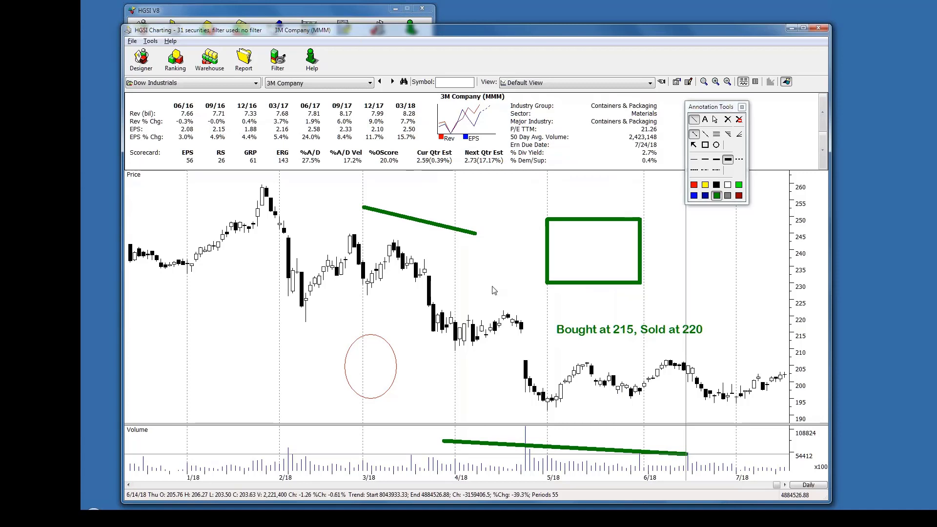
left_click(694, 184)
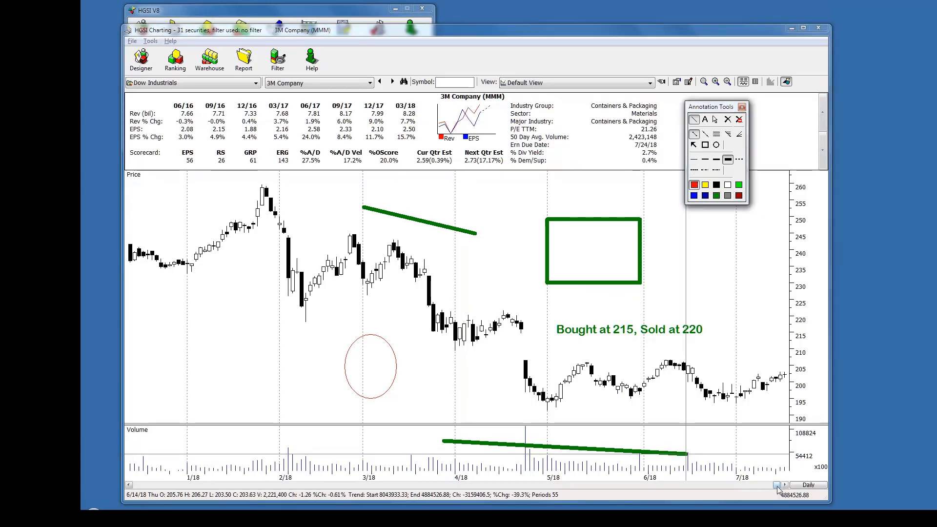
mouse_move(776, 484)
left_mouse_down()
mouse_move(675, 486)
mouse_move(781, 495)
left_mouse_up()
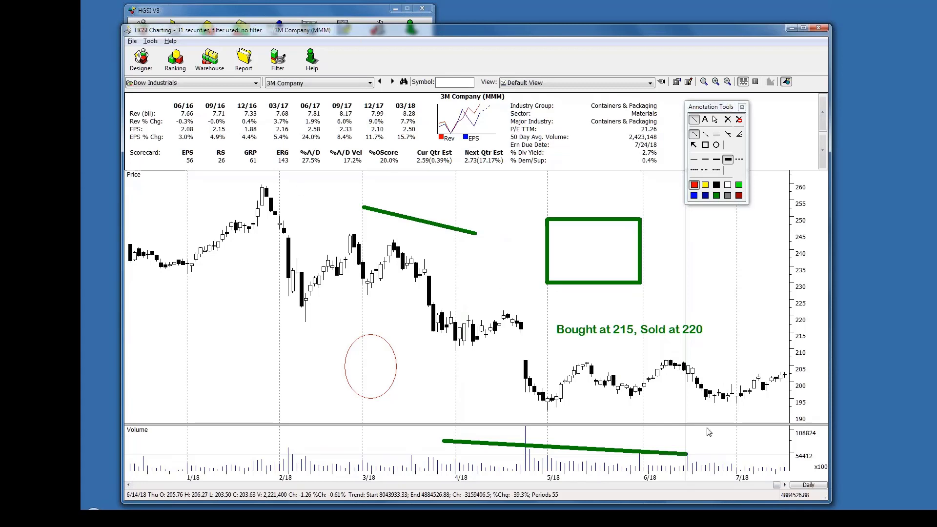
Clear all annotations from the 3M chart, confirming the removal.
left_click(741, 122)
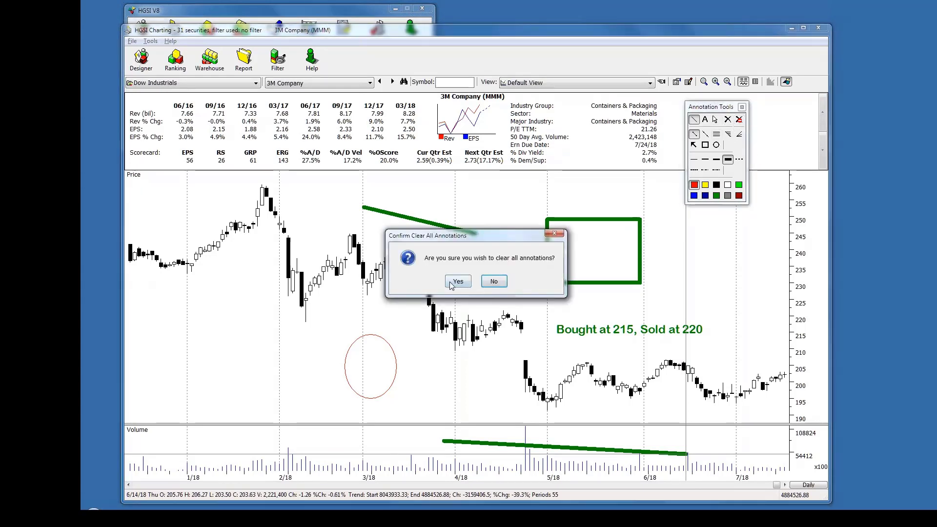
left_click(451, 284)
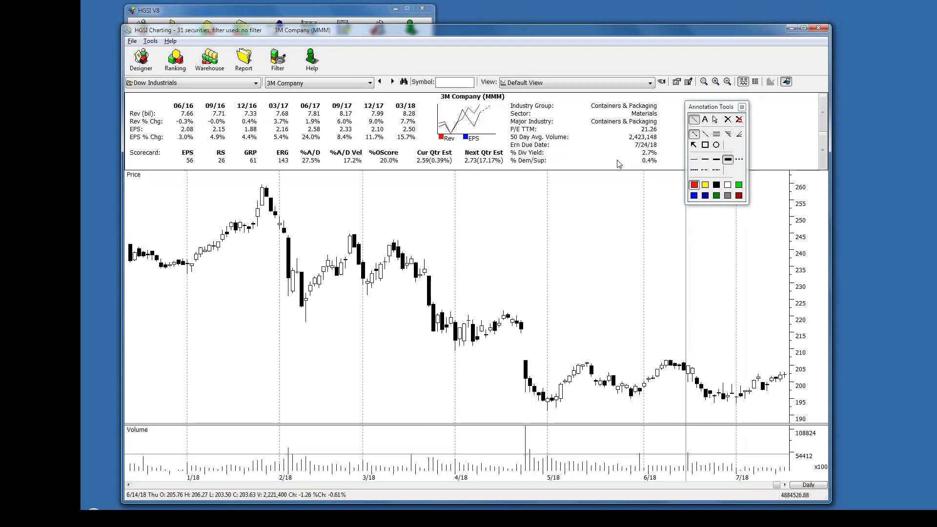
Switch the chart to the 01 IR View, then to the 02 IR View.
left_click(650, 83)
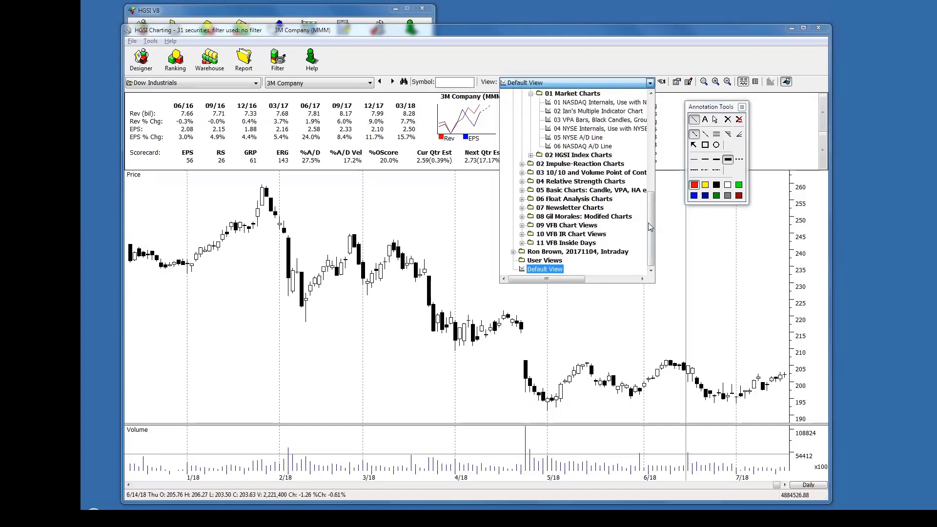
left_click_drag(650, 222, 650, 126)
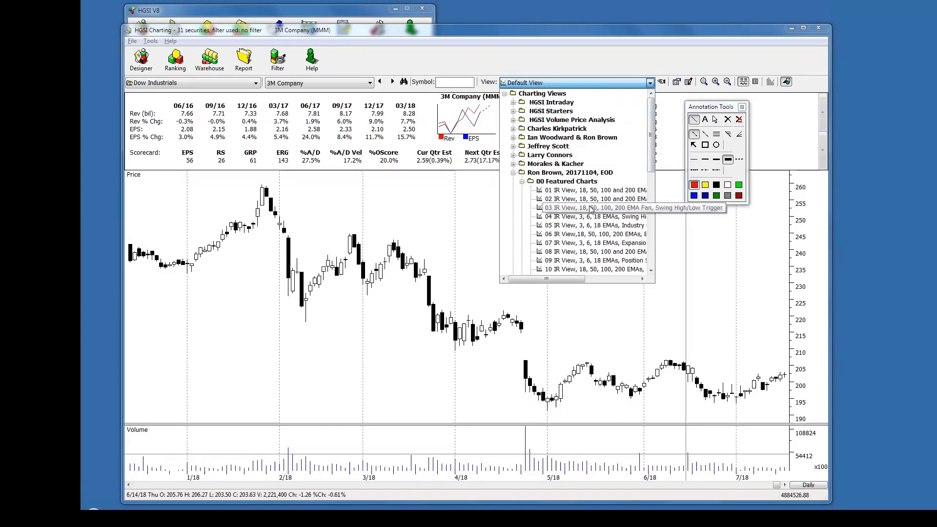
left_click(587, 190)
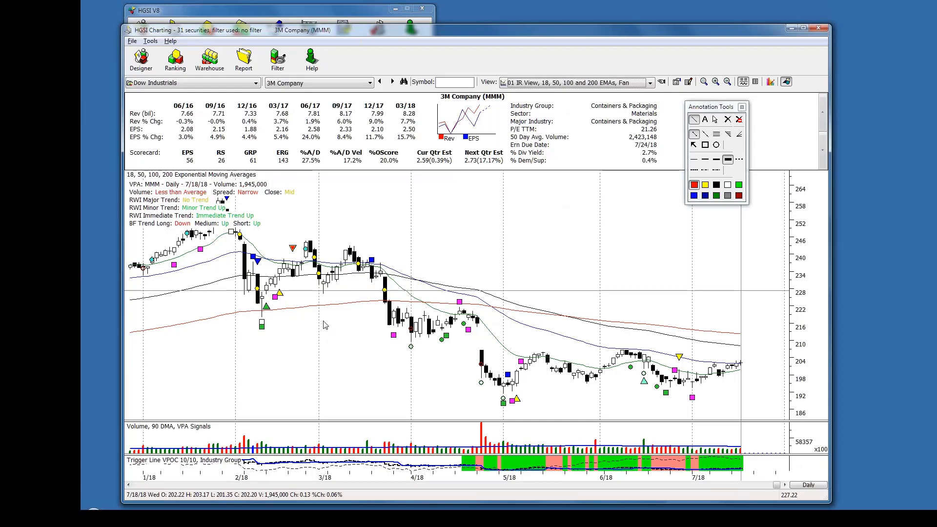
left_click(651, 83)
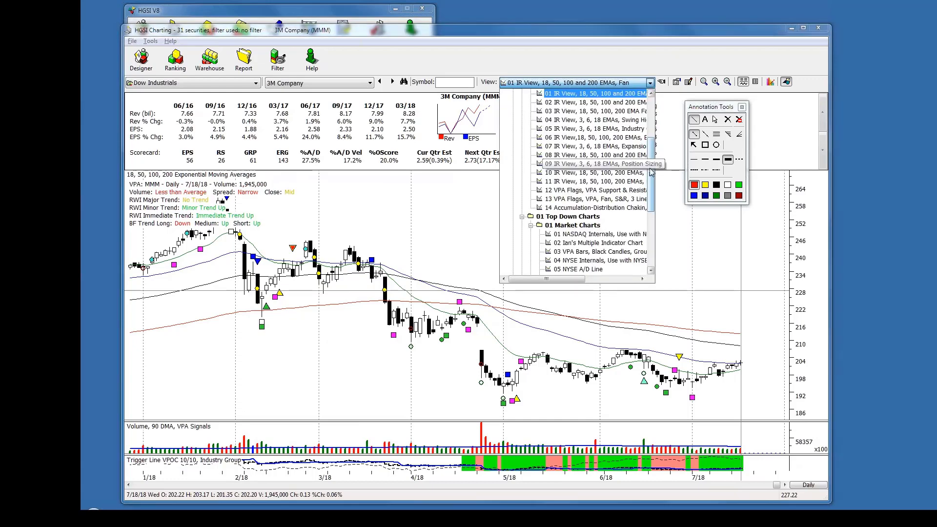
left_click_drag(652, 172, 655, 123)
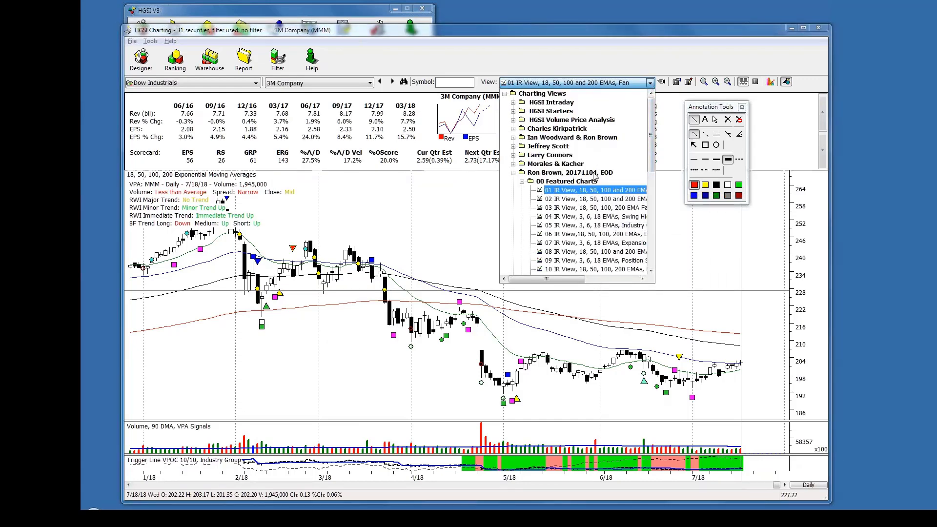
left_click(574, 199)
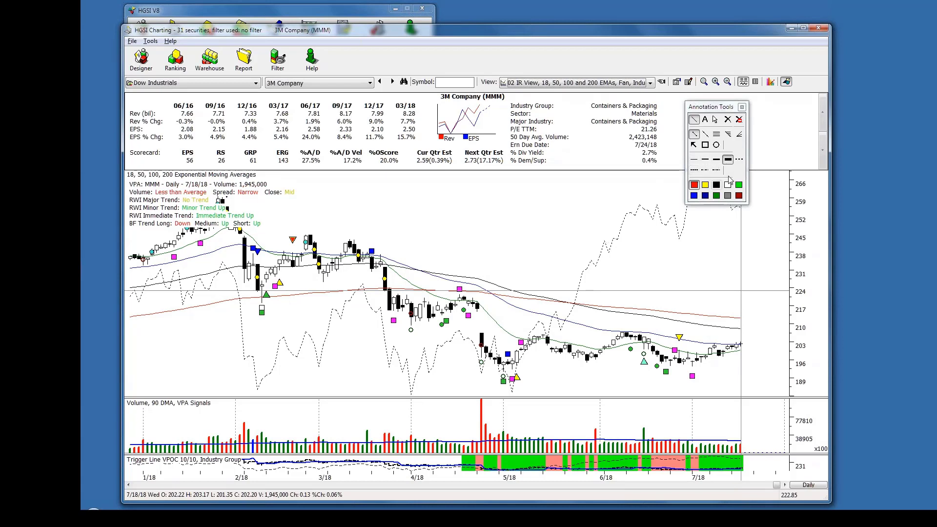
Draw a thick red downward trend line, then return to the Default View.
left_click_drag(421, 209, 612, 271)
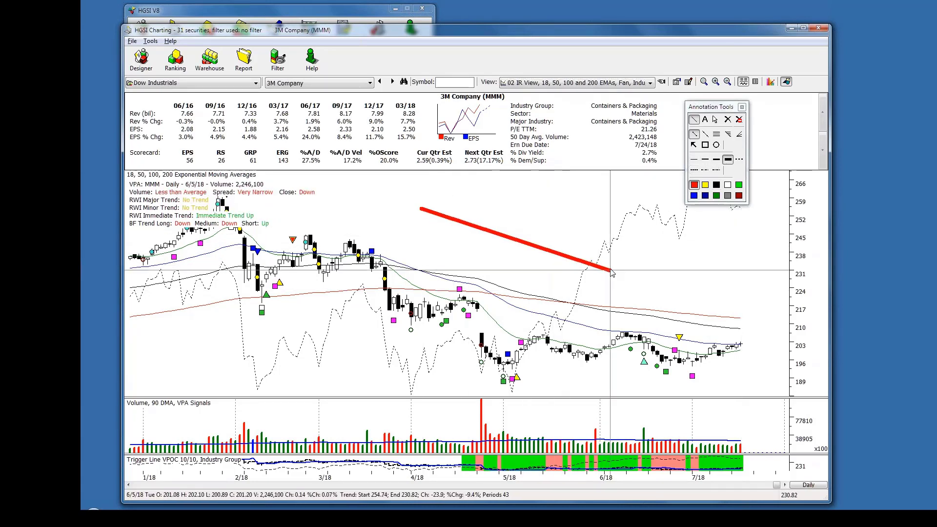
left_click(650, 82)
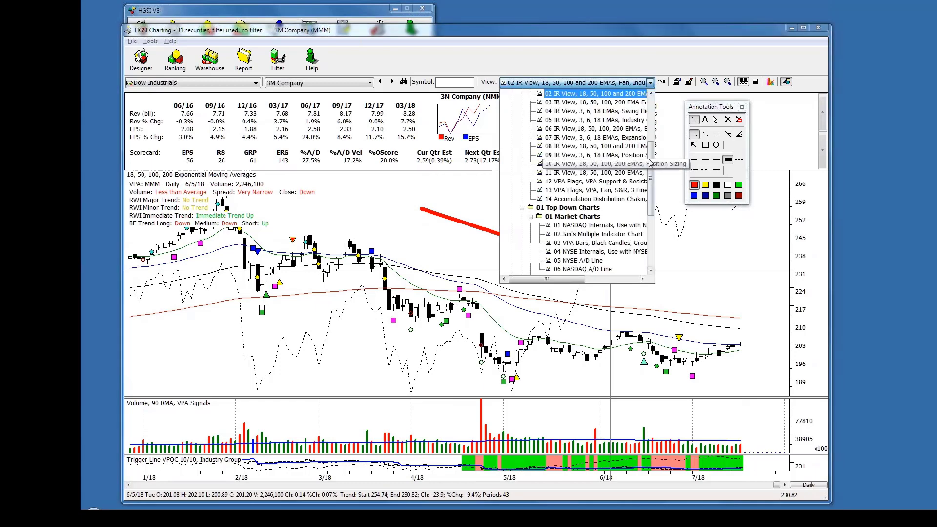
left_click_drag(650, 164, 650, 246)
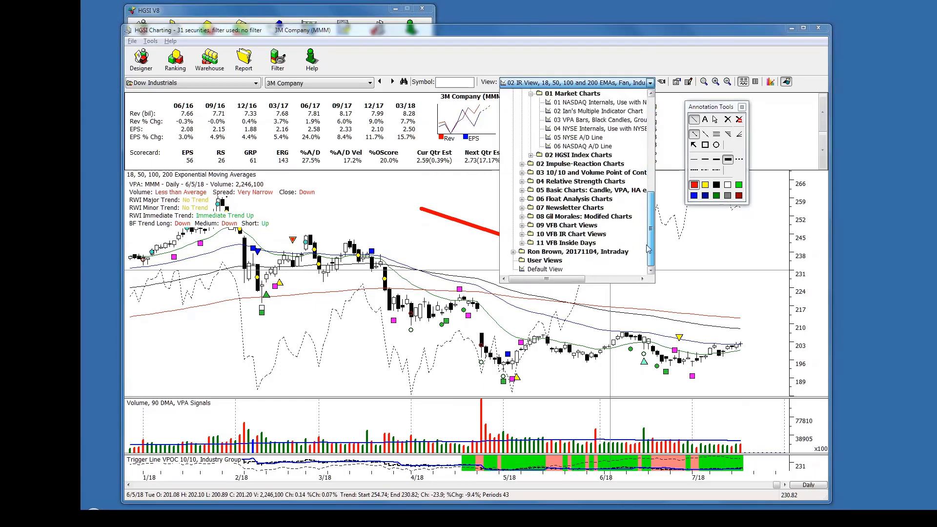
left_click(538, 272)
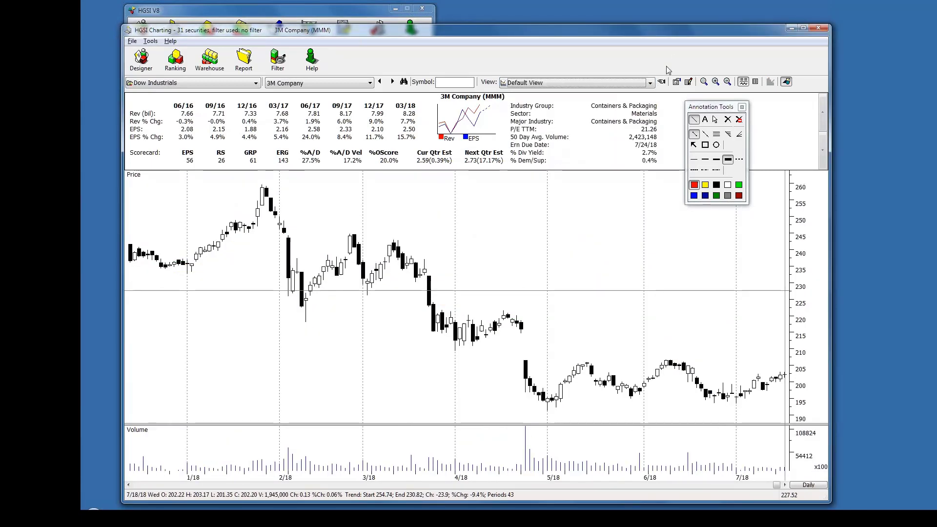
Switch the 3M chart to the 01 IR View.
left_click(650, 82)
scroll(662, 156, "up", 10)
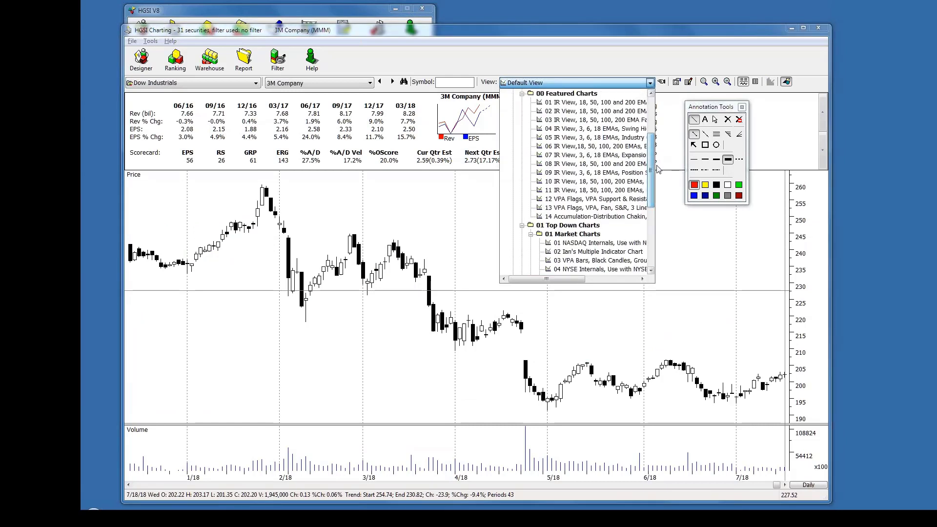
left_click(593, 103)
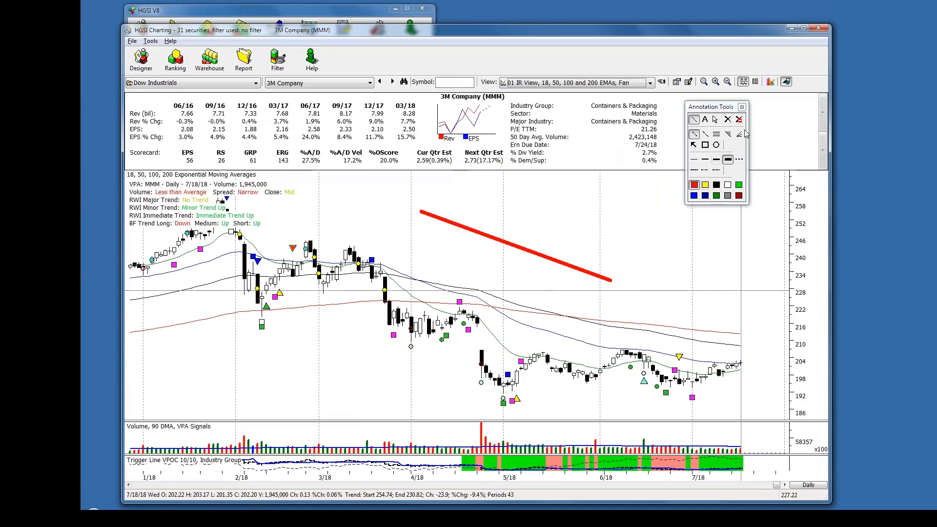
Switch to the Default View and clear all annotations, confirming Yes.
left_click(651, 83)
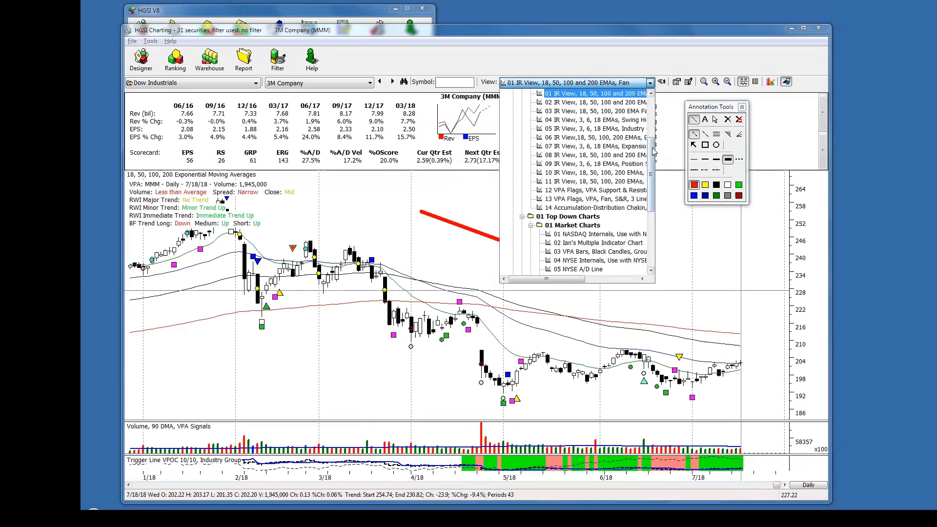
left_click_drag(651, 174, 651, 229)
left_click(559, 270)
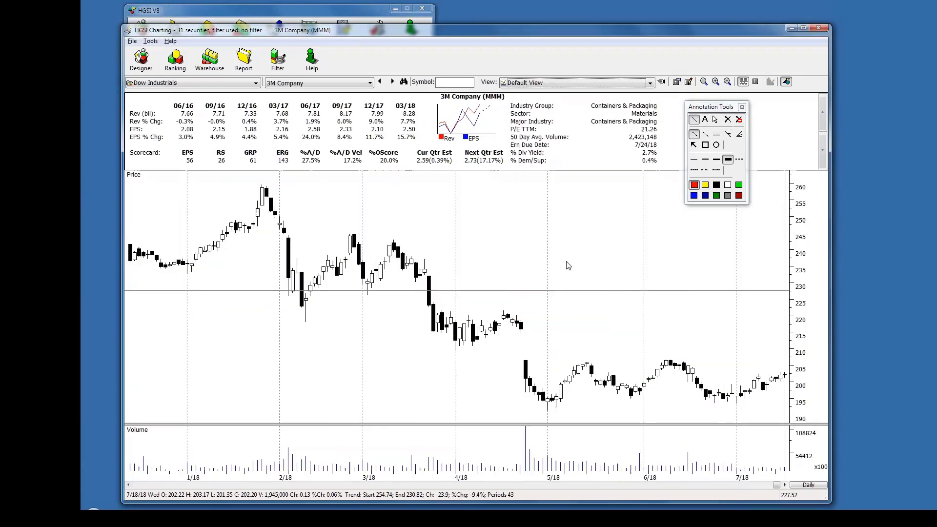
left_click(739, 119)
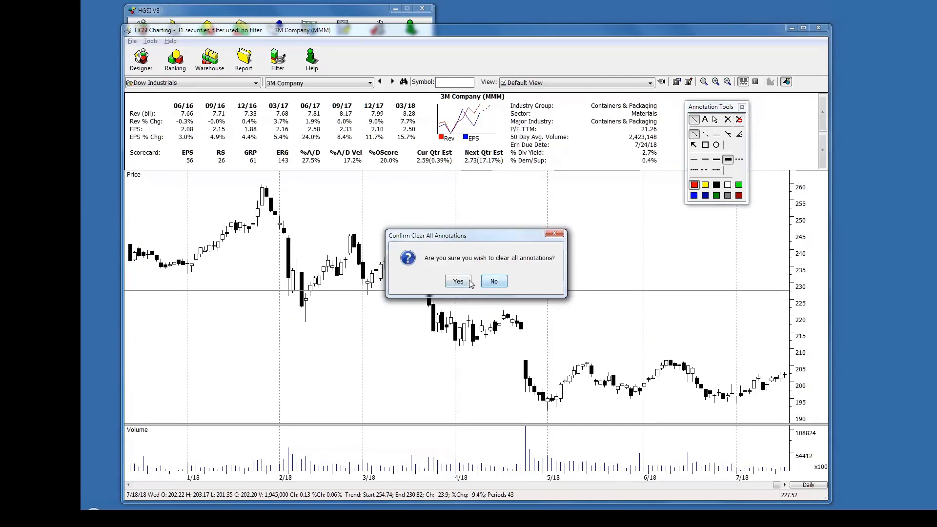
left_click(469, 282)
Load the 01 IR View again with its 18, 50, 100 and 200-day EMAs.
left_click(650, 83)
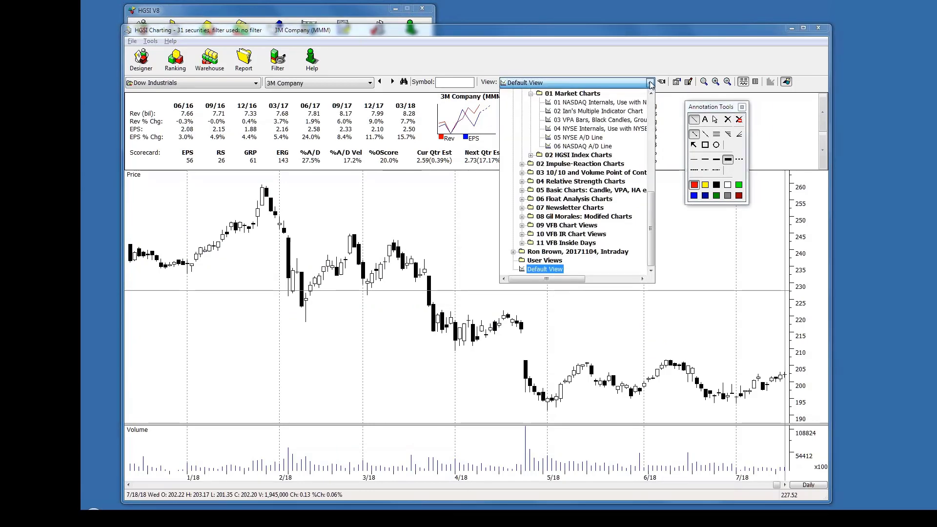
left_click_drag(657, 219, 654, 145)
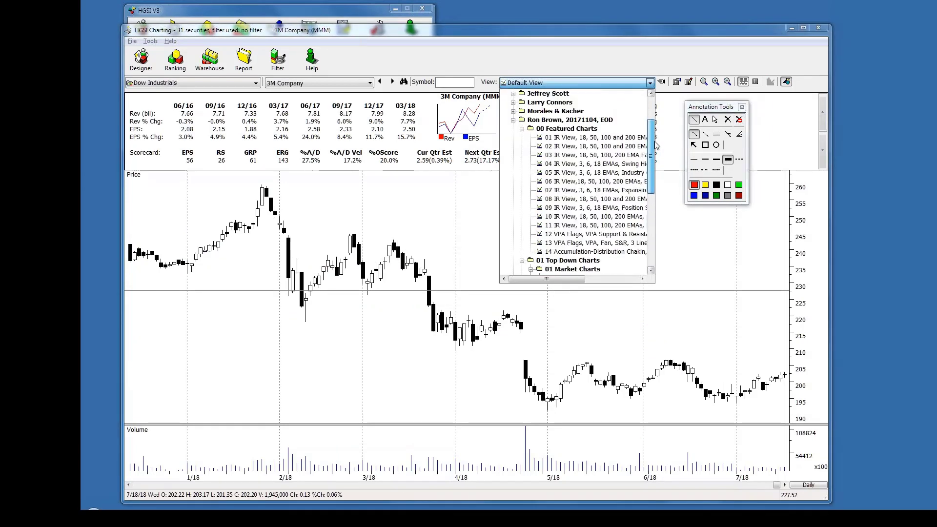
left_click(594, 139)
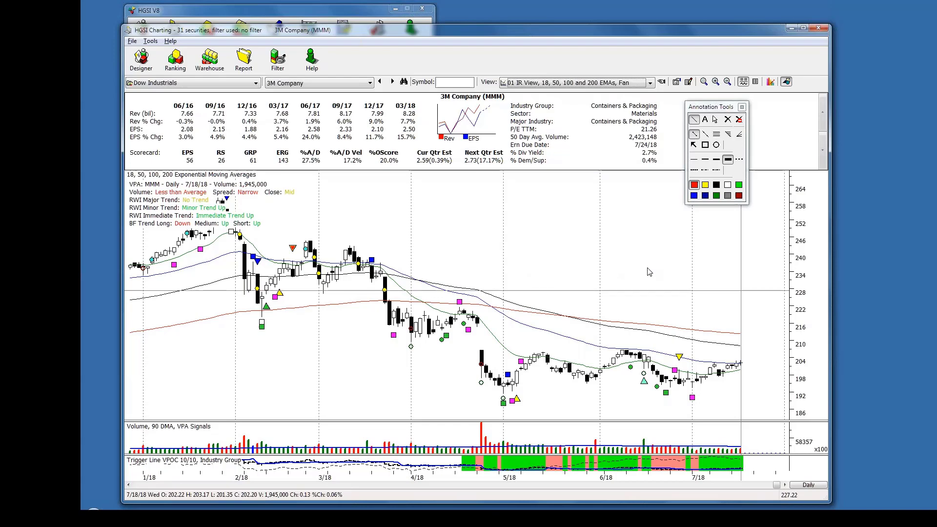
Zoom out the 3M chart to show 2013 through 2018.
left_click(726, 82)
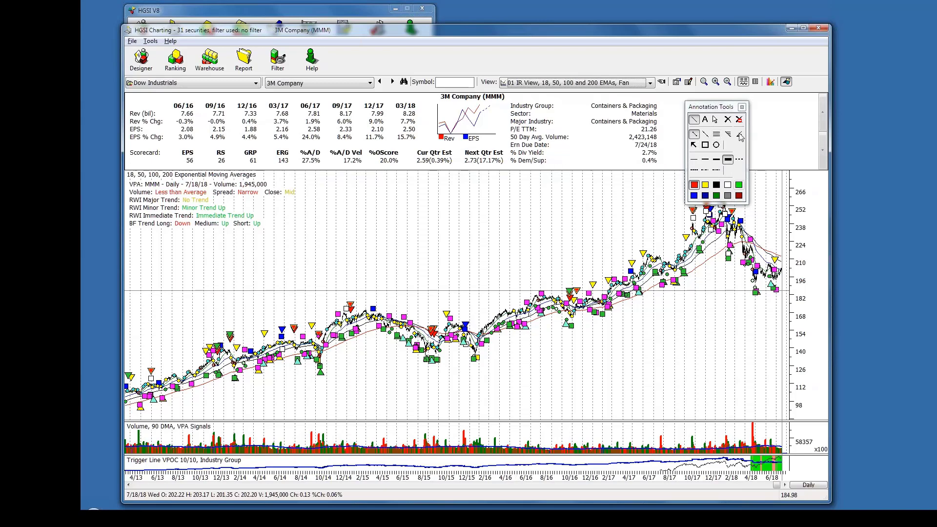
Draw a thin solid red horizontal trend line near the 238 level.
left_click(695, 160)
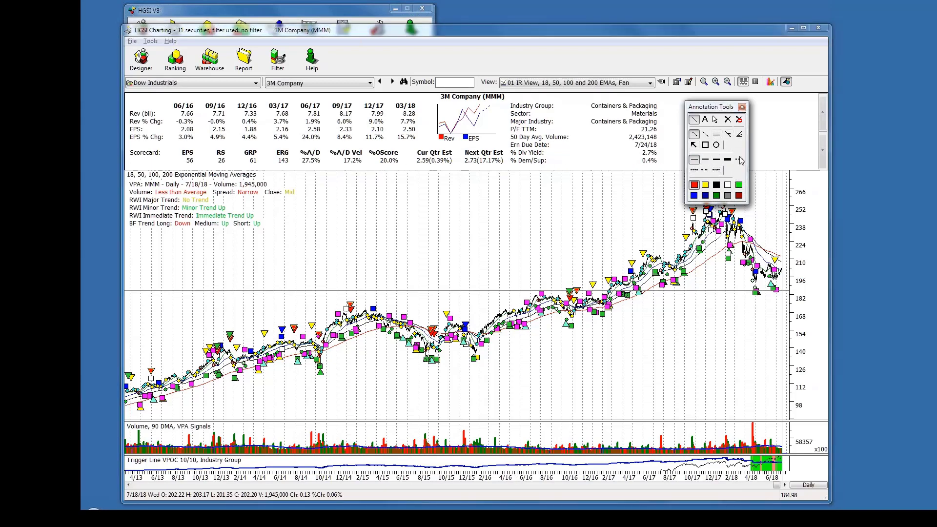
left_click(695, 135)
mouse_move(419, 228)
left_mouse_down()
mouse_move(584, 238)
mouse_move(443, 264)
mouse_move(415, 254)
mouse_move(584, 205)
mouse_move(680, 215)
mouse_move(273, 200)
mouse_move(456, 210)
mouse_move(415, 229)
mouse_move(413, 318)
mouse_move(399, 352)
mouse_move(537, 273)
mouse_move(703, 237)
mouse_move(586, 222)
mouse_move(239, 224)
mouse_move(529, 241)
mouse_move(635, 224)
mouse_move(398, 236)
mouse_move(560, 241)
left_mouse_up()
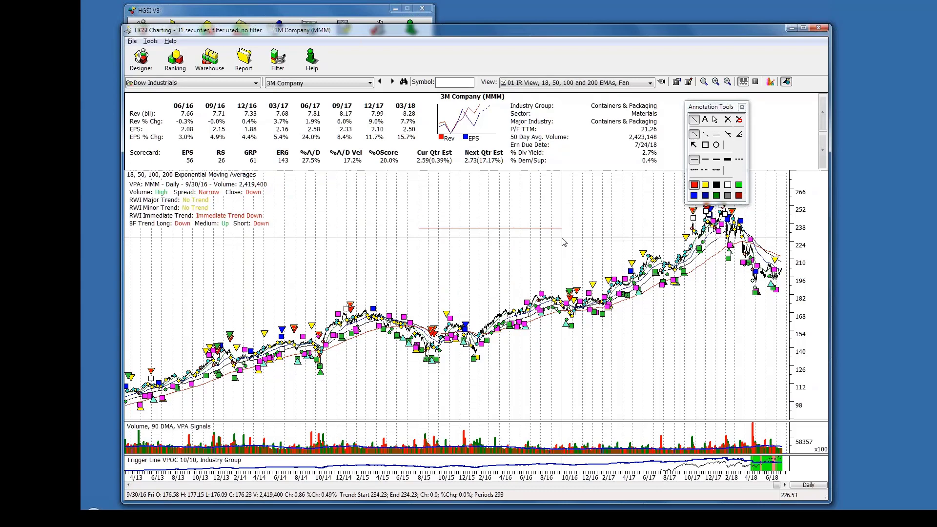
Draw red boxes over late 2014–2015, late 2015–mid 2016 and 2017, plus a red circle above mid-2016.
left_click(705, 145)
left_click_drag(436, 244, 574, 381)
mouse_move(603, 349)
left_mouse_down()
mouse_move(505, 297)
mouse_move(535, 335)
mouse_move(616, 337)
mouse_move(498, 291)
mouse_move(480, 273)
mouse_move(594, 397)
mouse_move(548, 387)
mouse_move(517, 303)
mouse_move(578, 365)
mouse_move(507, 295)
mouse_move(531, 317)
left_mouse_up()
left_click_drag(588, 235, 658, 345)
mouse_move(311, 240)
left_mouse_down()
mouse_move(372, 345)
mouse_move(421, 350)
mouse_move(435, 365)
left_mouse_up()
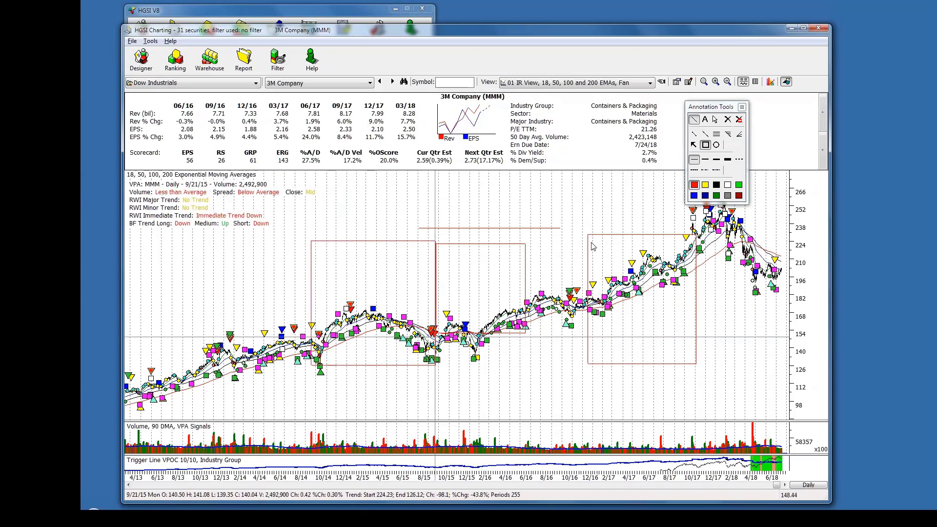
left_click(716, 145)
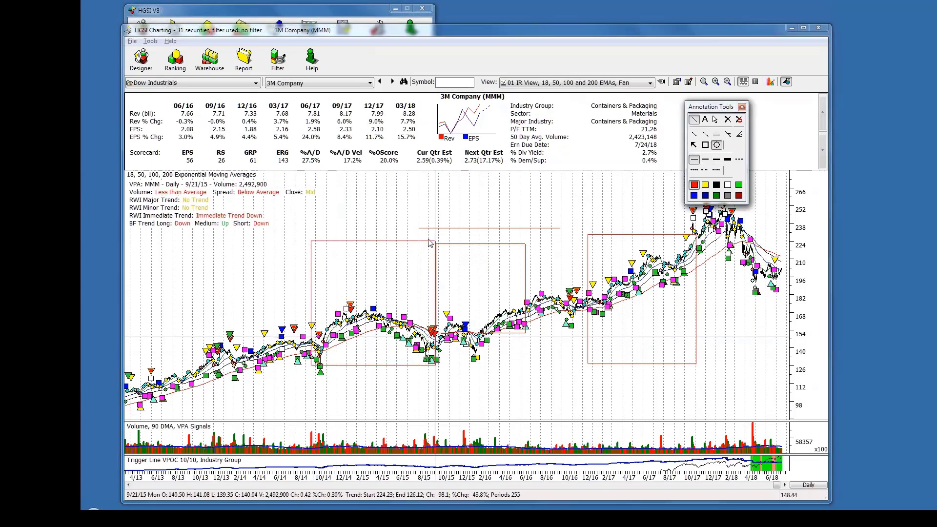
mouse_move(461, 218)
left_mouse_down()
mouse_move(562, 252)
mouse_move(667, 254)
mouse_move(651, 237)
mouse_move(628, 439)
mouse_move(596, 398)
mouse_move(511, 223)
mouse_move(562, 256)
mouse_move(622, 271)
mouse_move(533, 246)
mouse_move(566, 258)
left_mouse_up()
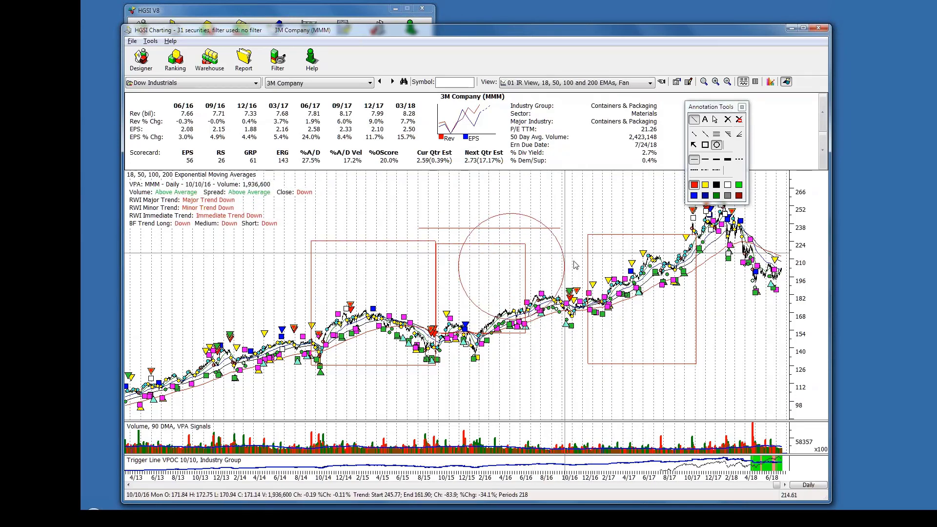
Clear the red boxes, line and circle from the multi-year 3M chart, confirming Yes.
left_click(739, 120)
left_click(458, 282)
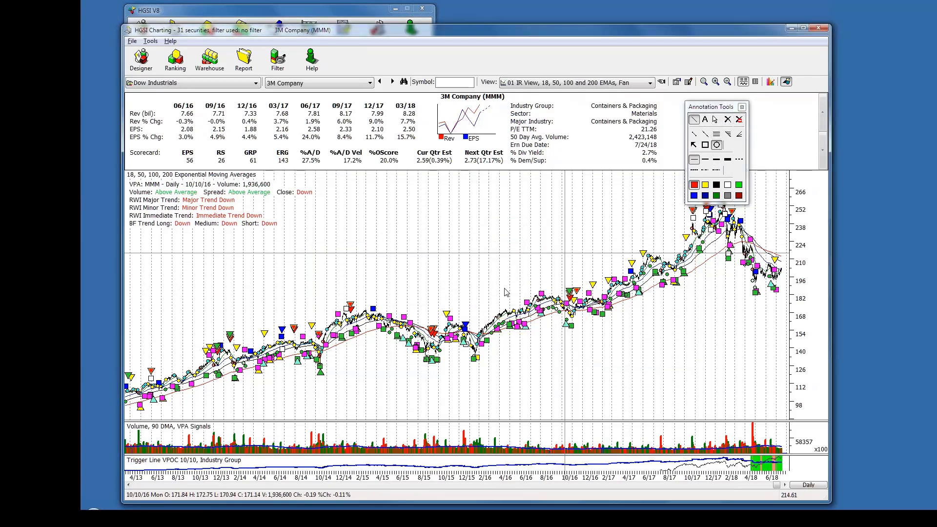